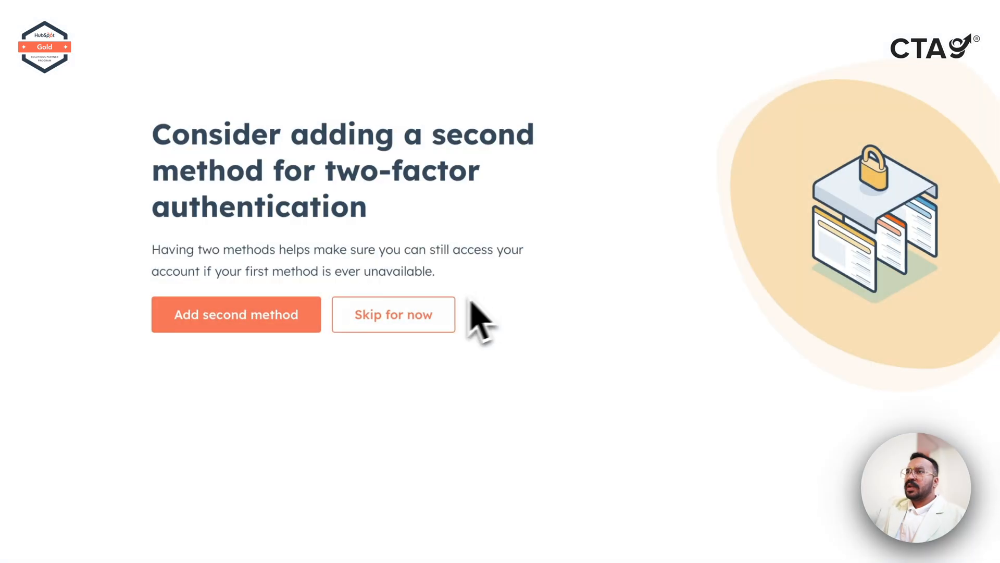
# Finish signing in and start inviting a team member, entering their e-mail address.
pyautogui.click(373, 317)
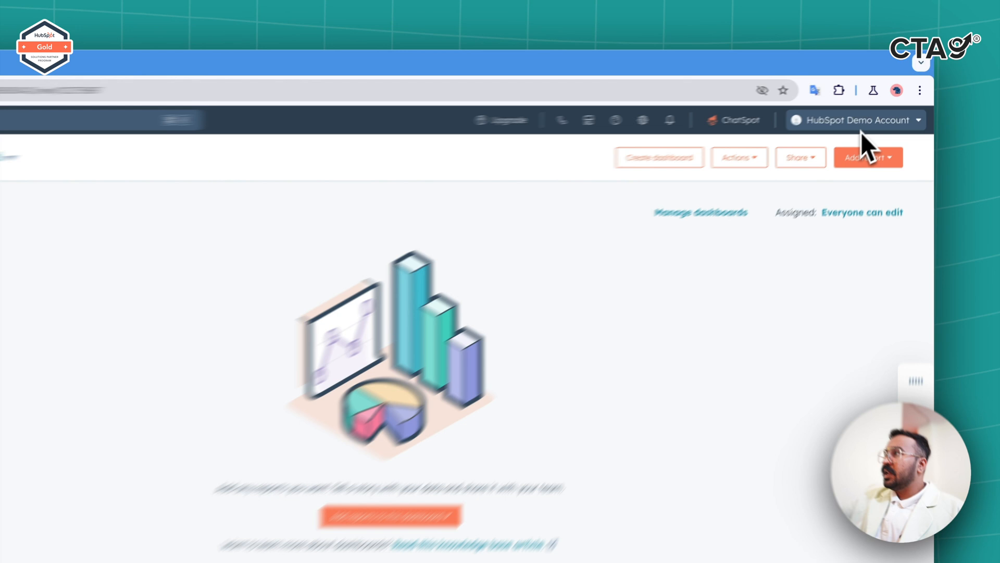
pyautogui.click(880, 106)
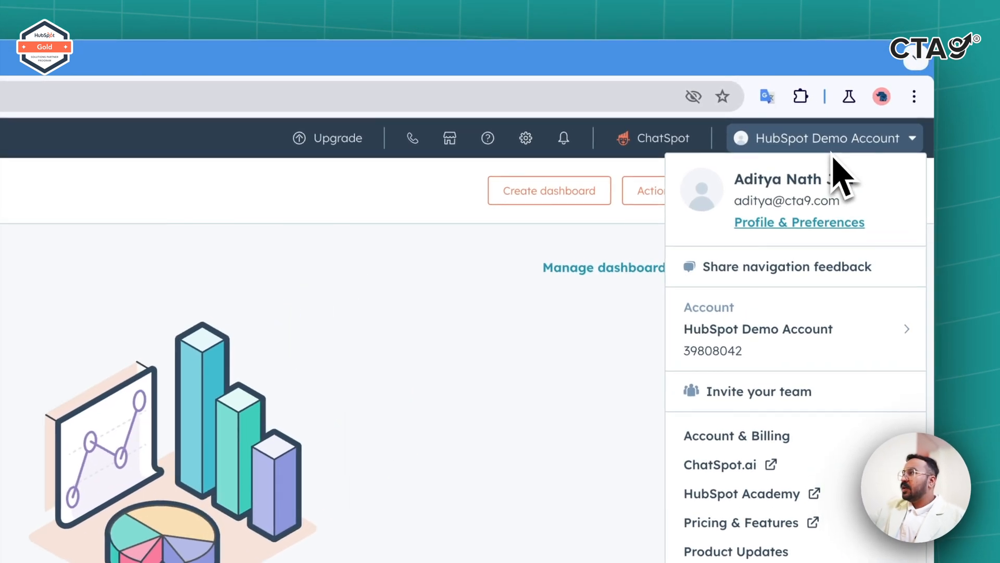
pyautogui.click(750, 392)
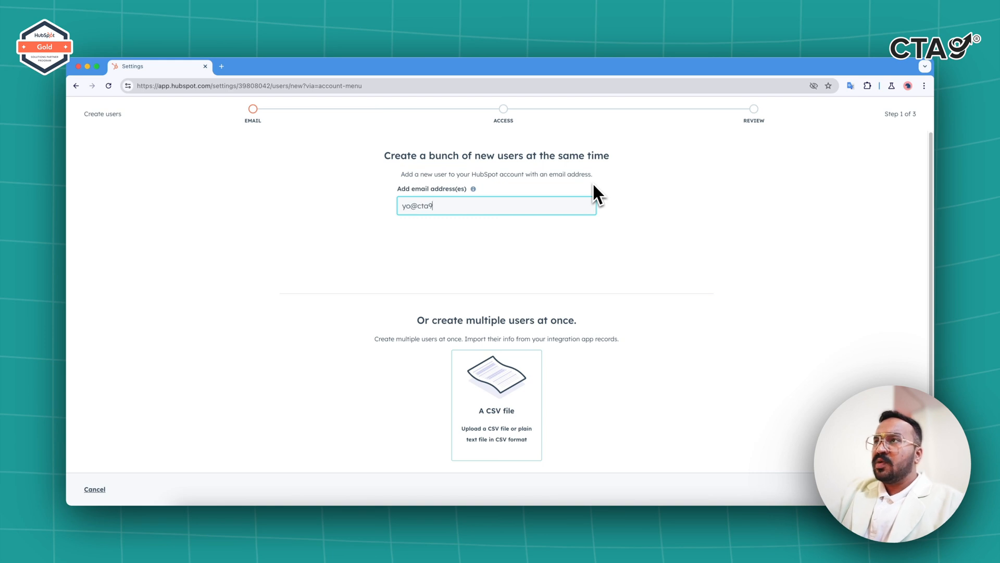
pyautogui.write('.com')
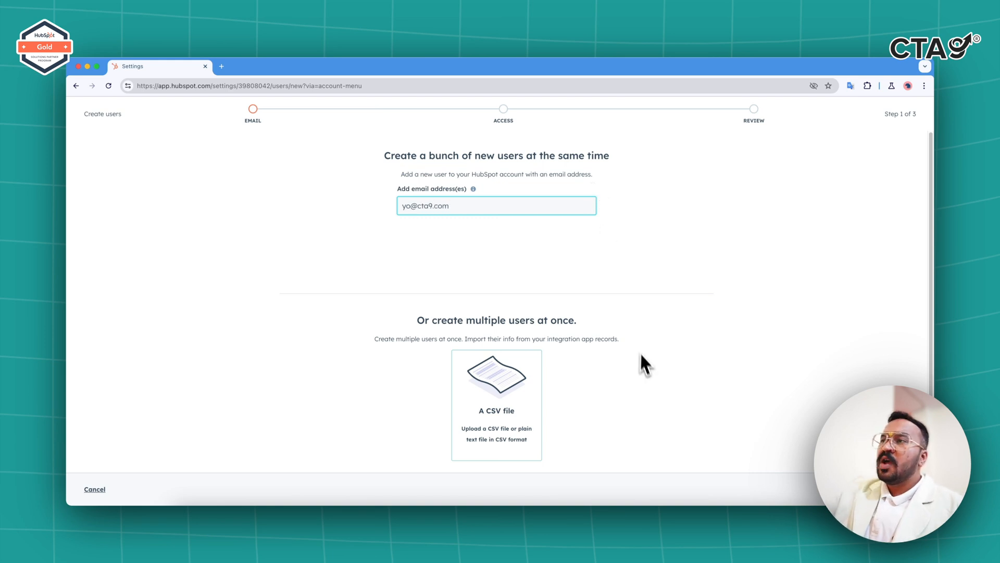
pyautogui.scroll(-1, 640, 359)
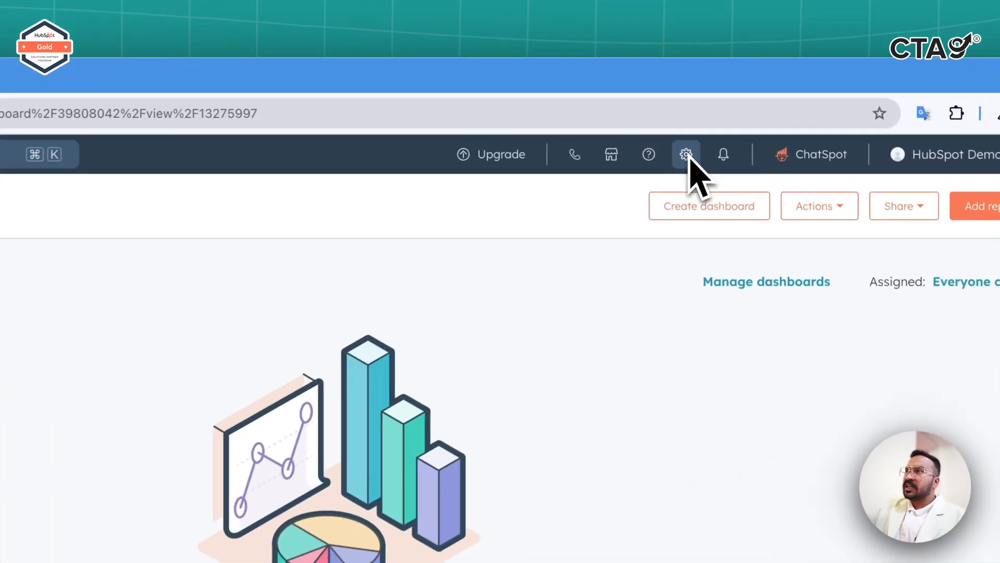
# From Settings > Users & Teams, start Create user and enter the new user's e-mail address.
pyautogui.click(686, 155)
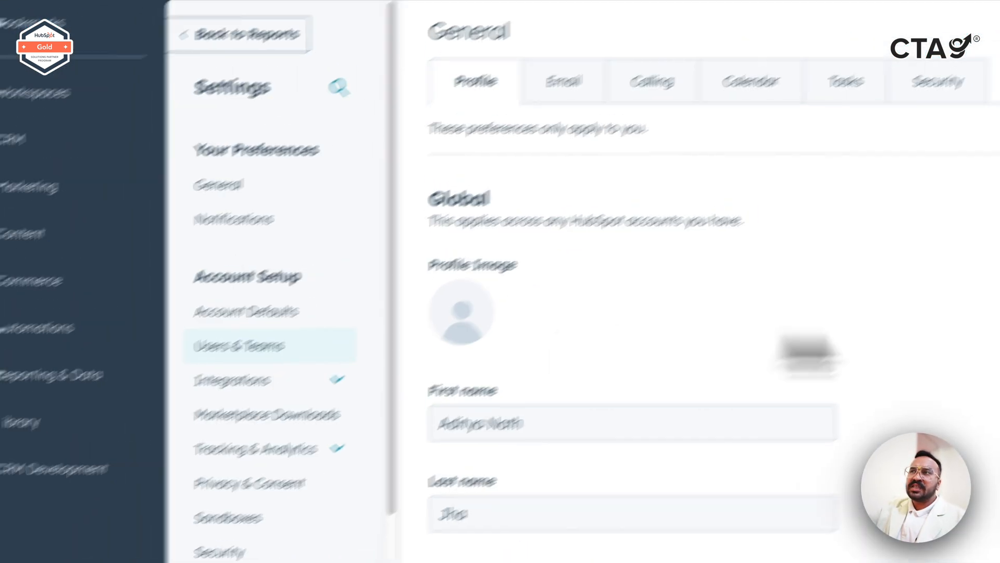
pyautogui.click(239, 346)
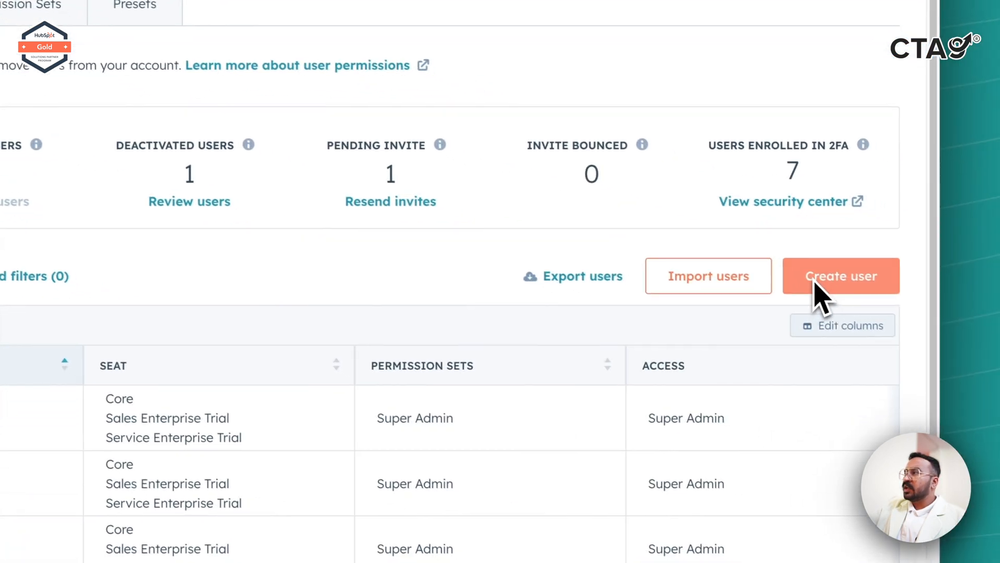
pyautogui.click(814, 284)
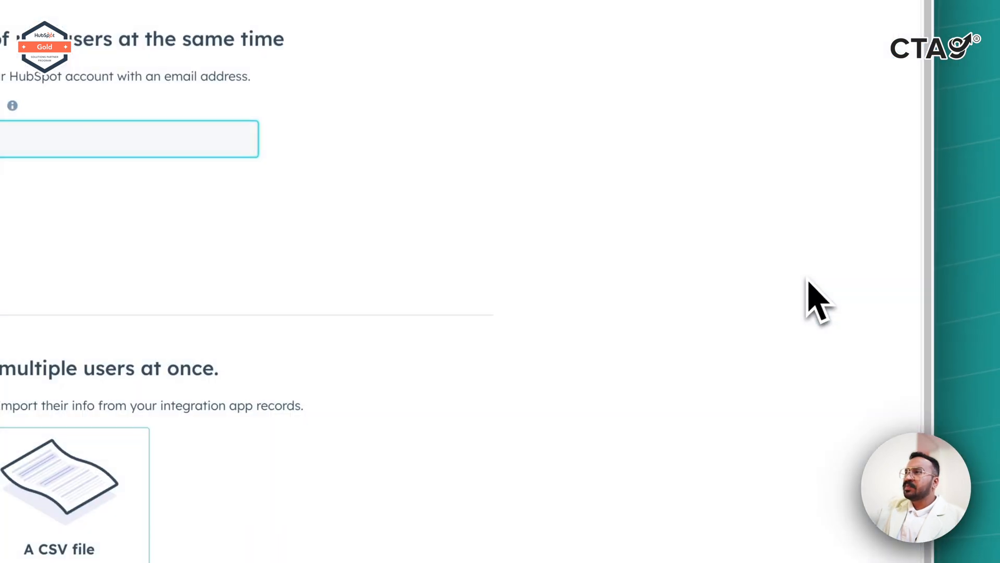
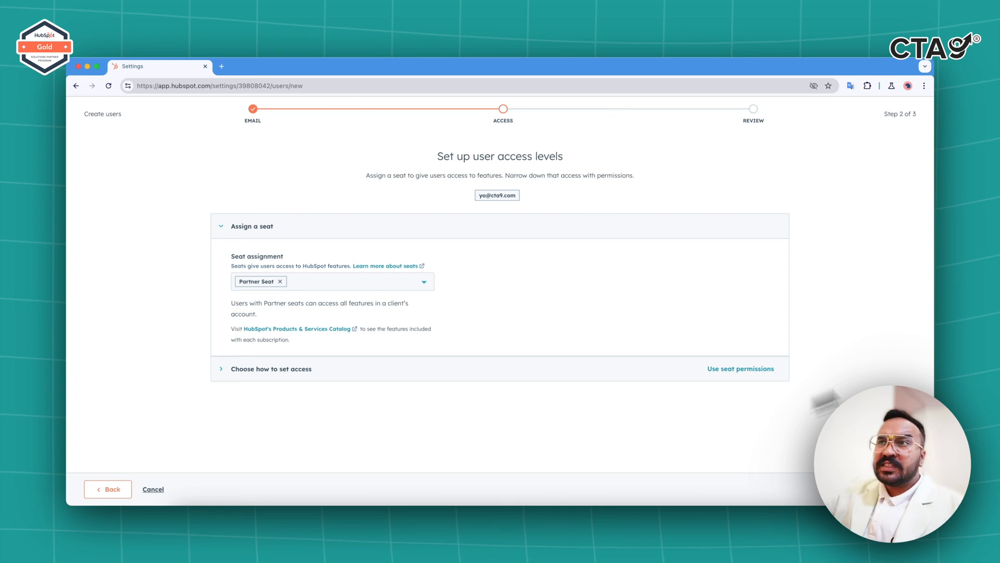
# Remove the Partner Seat from the new user's seat assignment.
pyautogui.click(337, 286)
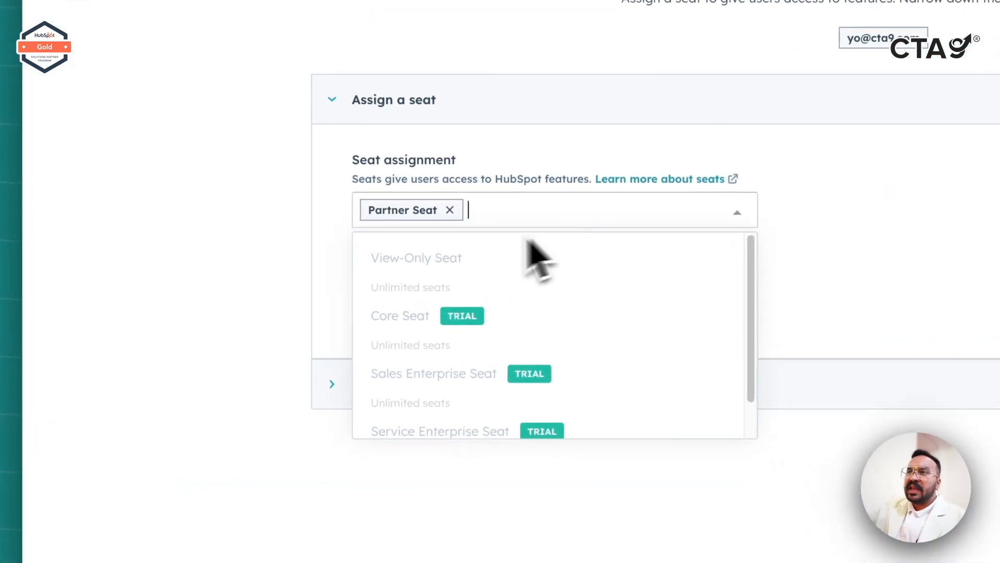
pyautogui.moveTo(437, 322)
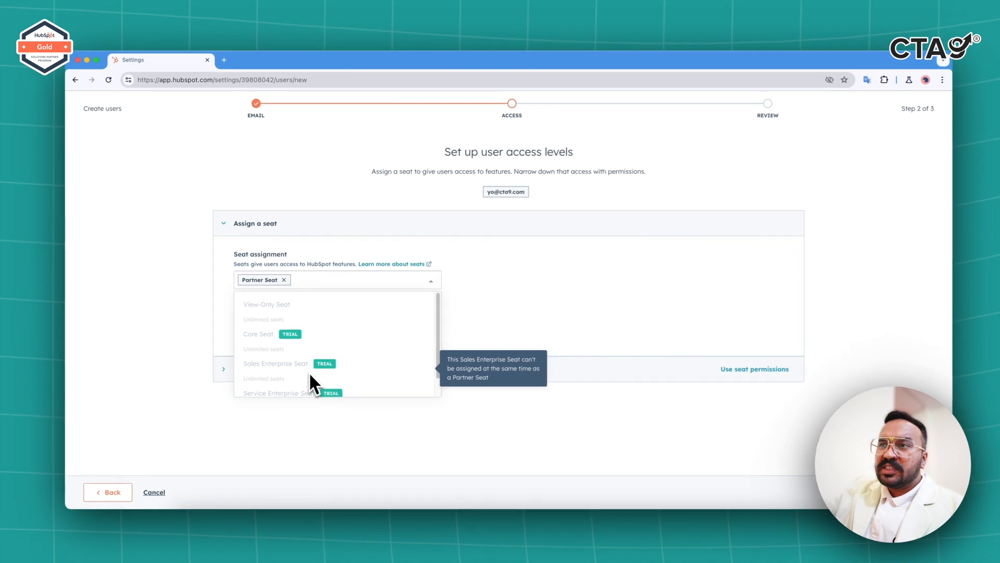
pyautogui.scroll(-1, 501, 389)
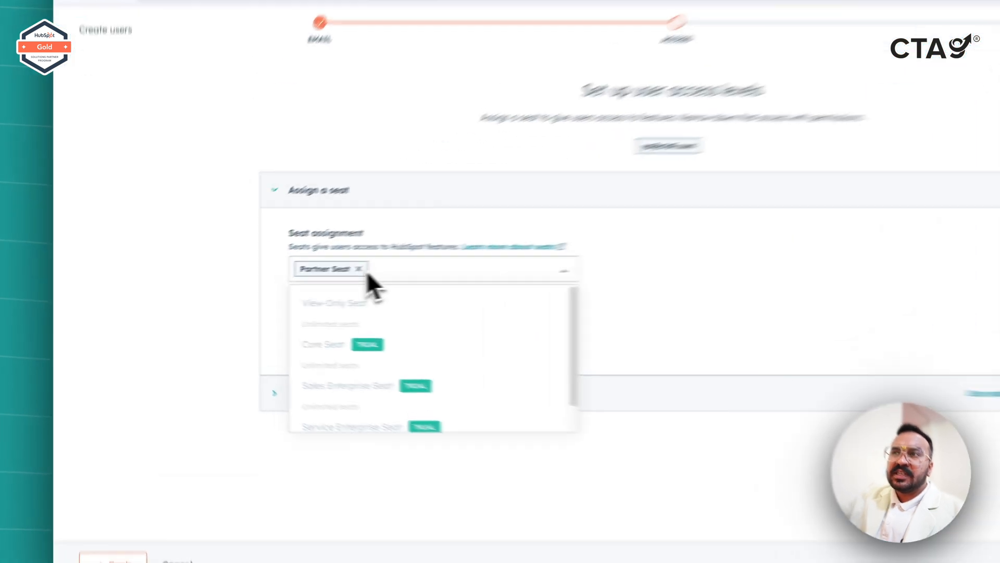
pyautogui.click(280, 281)
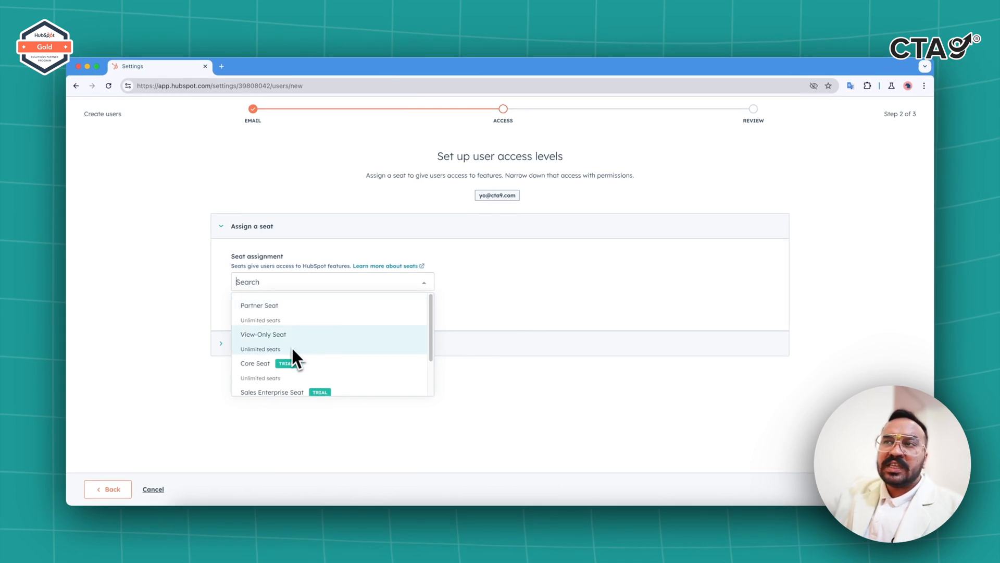
# Assign the View-Only Seat to the new user instead.
pyautogui.scroll(-1, 313, 335)
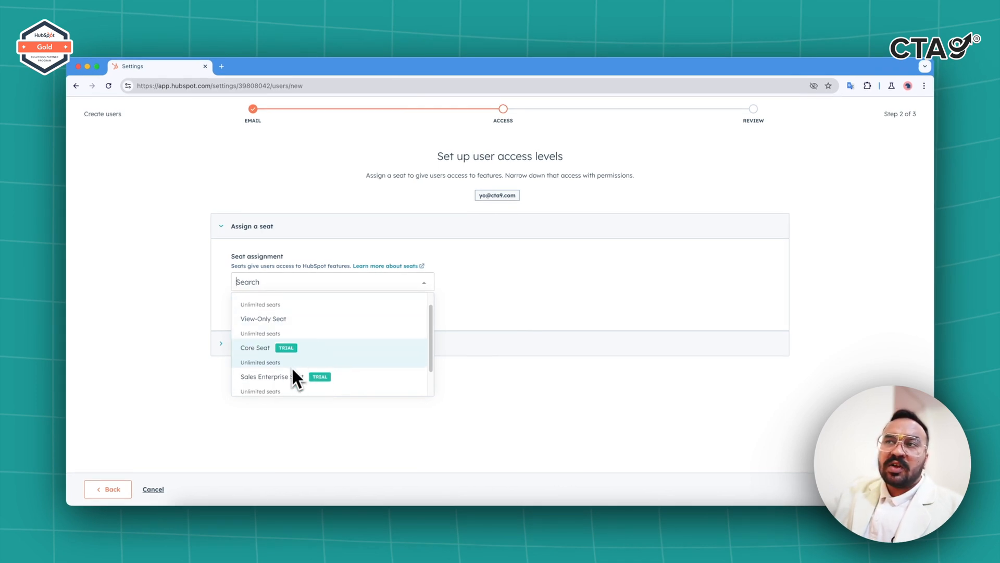
pyautogui.scroll(-1, 329, 355)
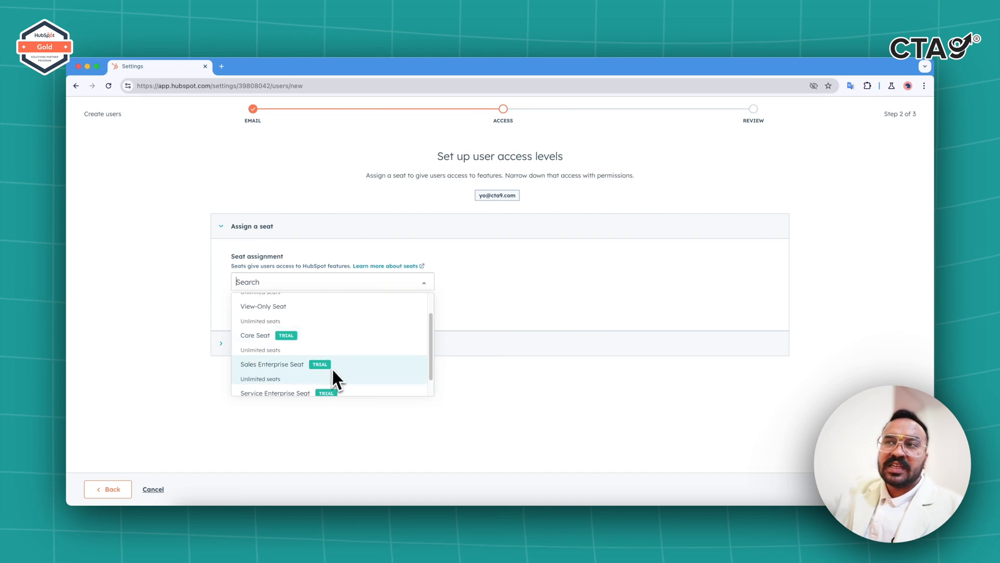
pyautogui.scroll(-1, 327, 368)
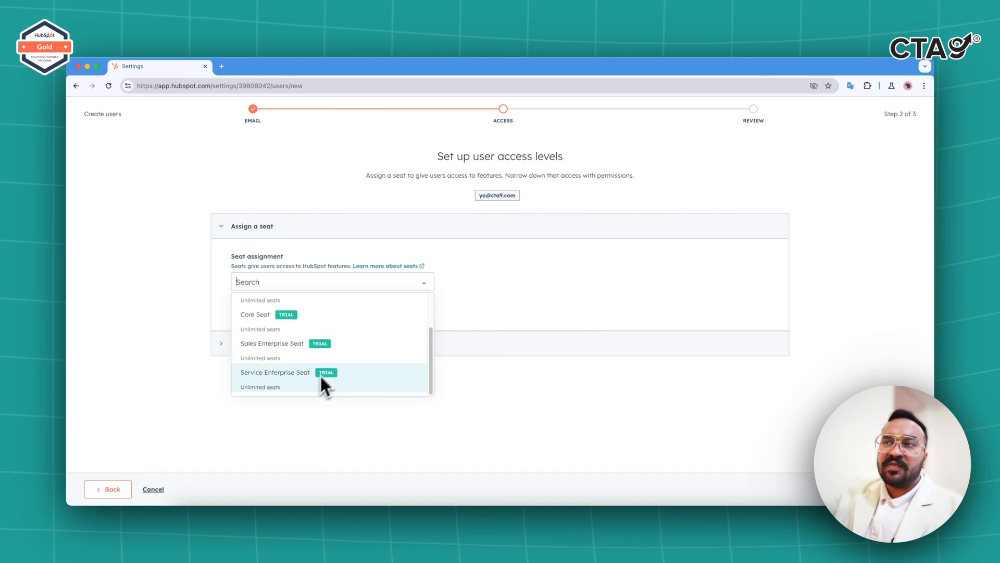
pyautogui.scroll(3, 318, 378)
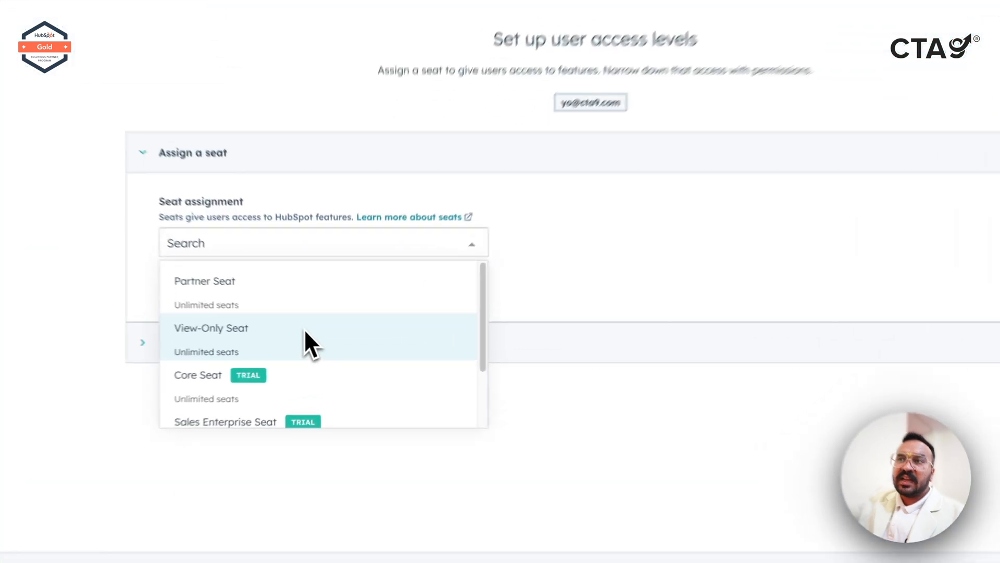
pyautogui.click(323, 336)
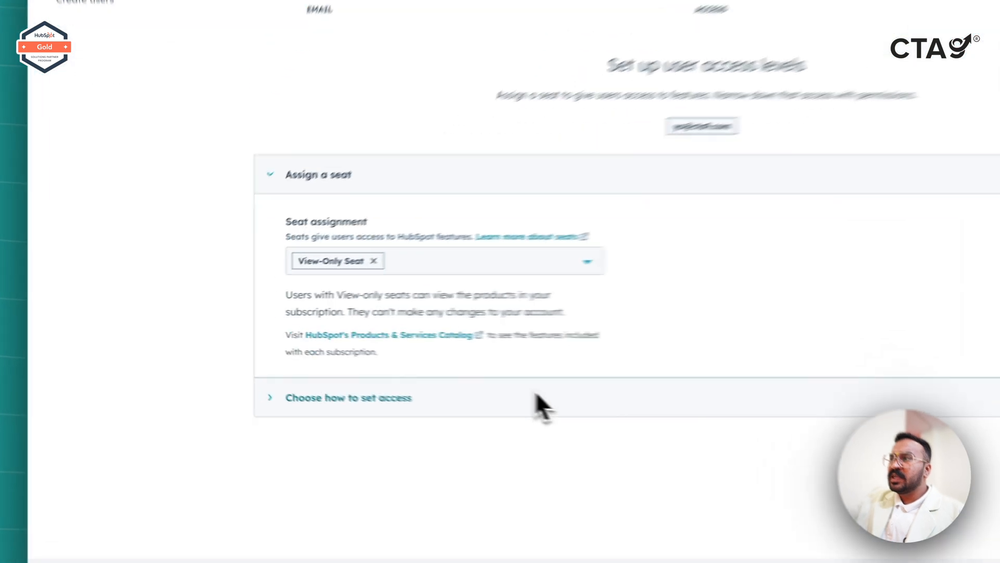
pyautogui.click(333, 281)
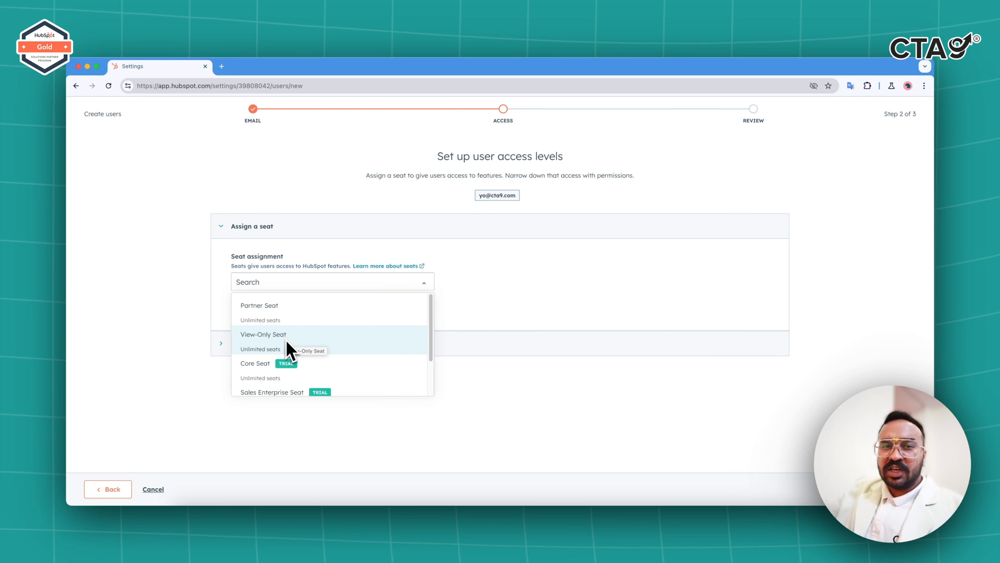
pyautogui.click(286, 339)
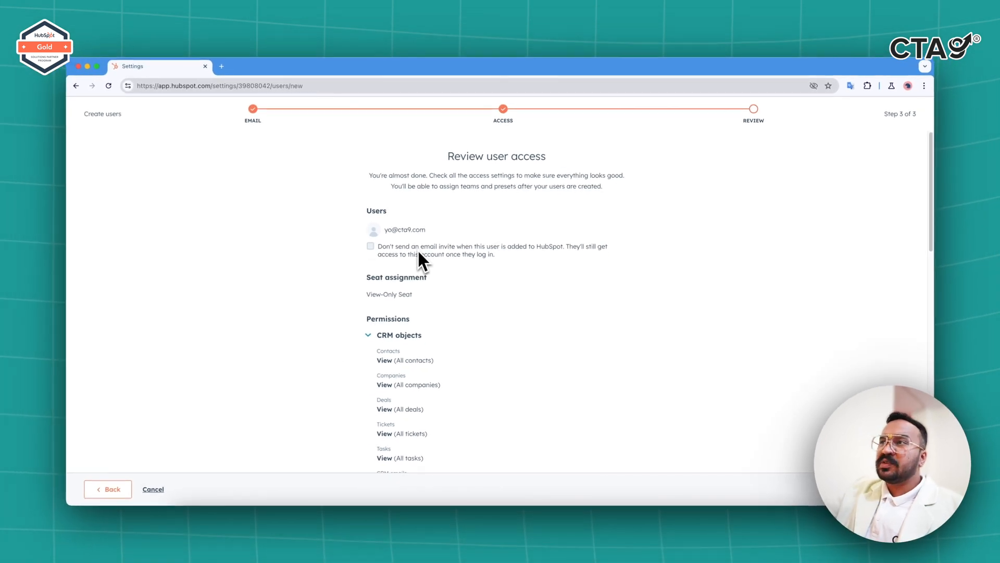
# Tick 'Don't send an email invite', review the permissions, and create the View-Only user.
pyautogui.click(418, 252)
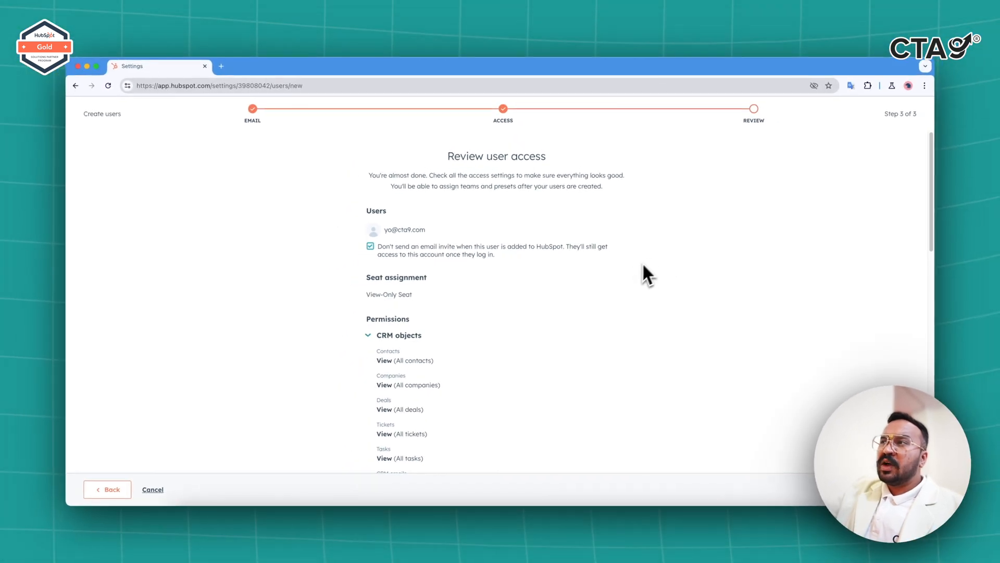
pyautogui.scroll(-3, 605, 297)
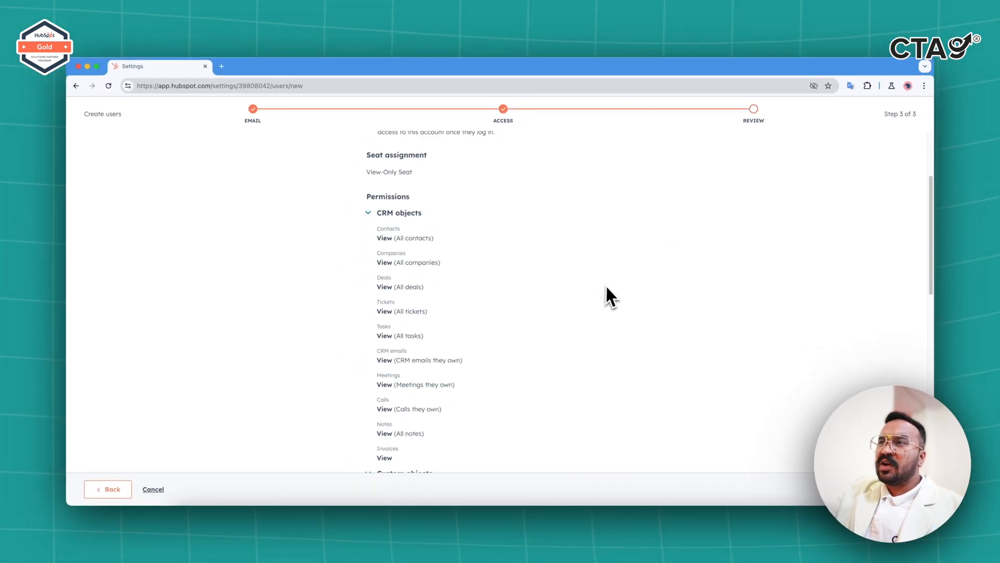
pyautogui.scroll(2, 589, 297)
pyautogui.scroll(-15, 372, 367)
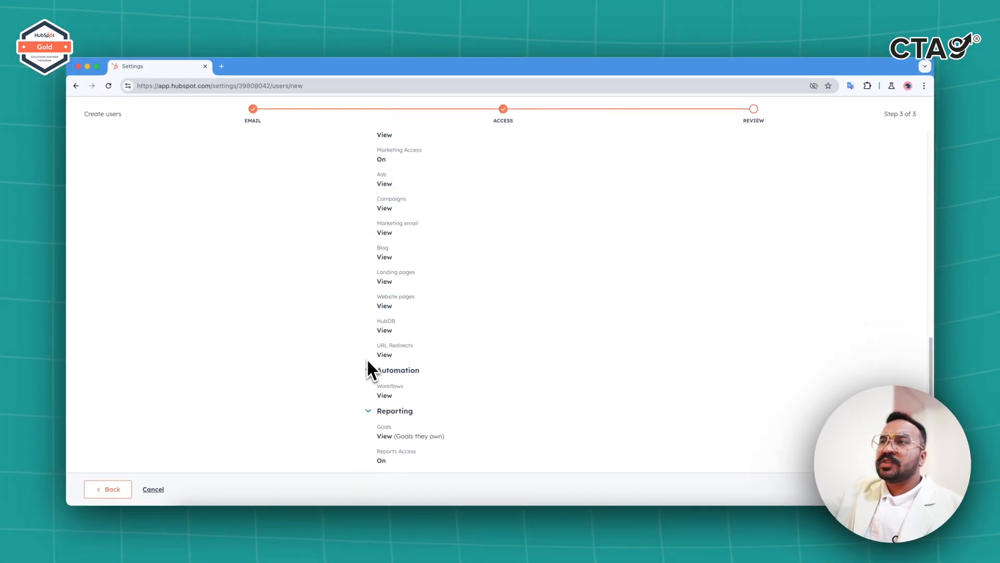
pyautogui.scroll(15, 383, 345)
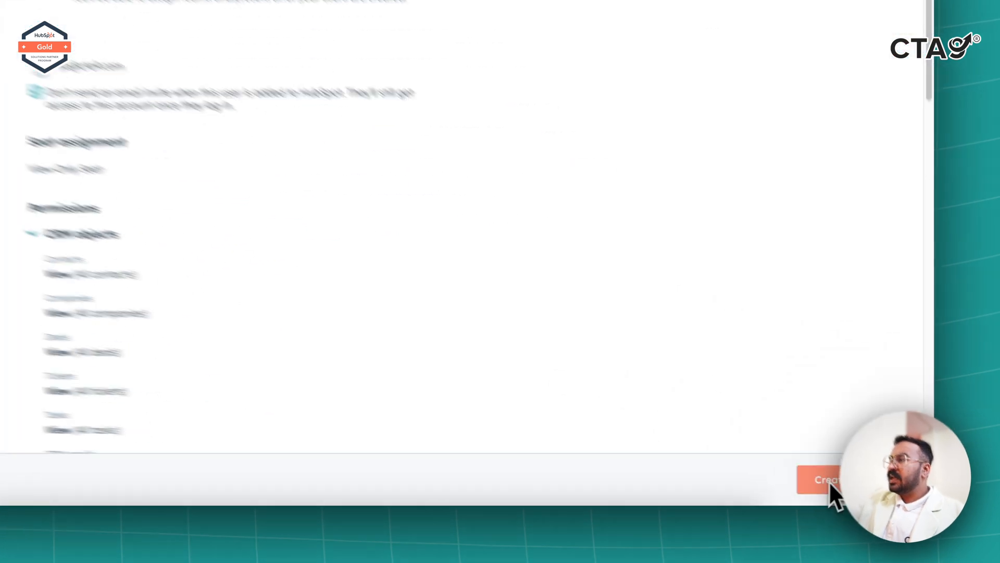
pyautogui.click(885, 490)
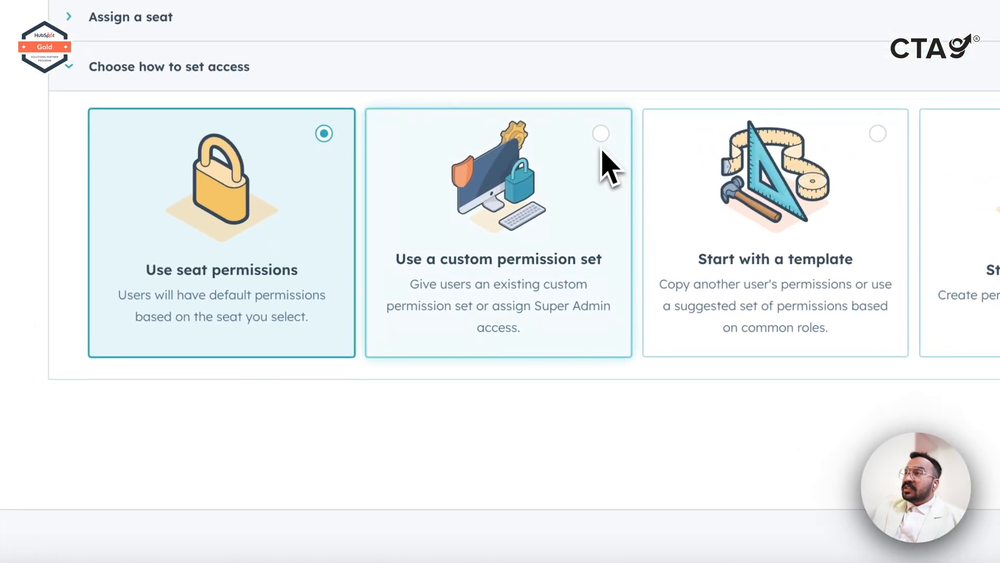
# Base the user's access on the Super Admin custom permission set and view existing custom sets.
pyautogui.click(488, 291)
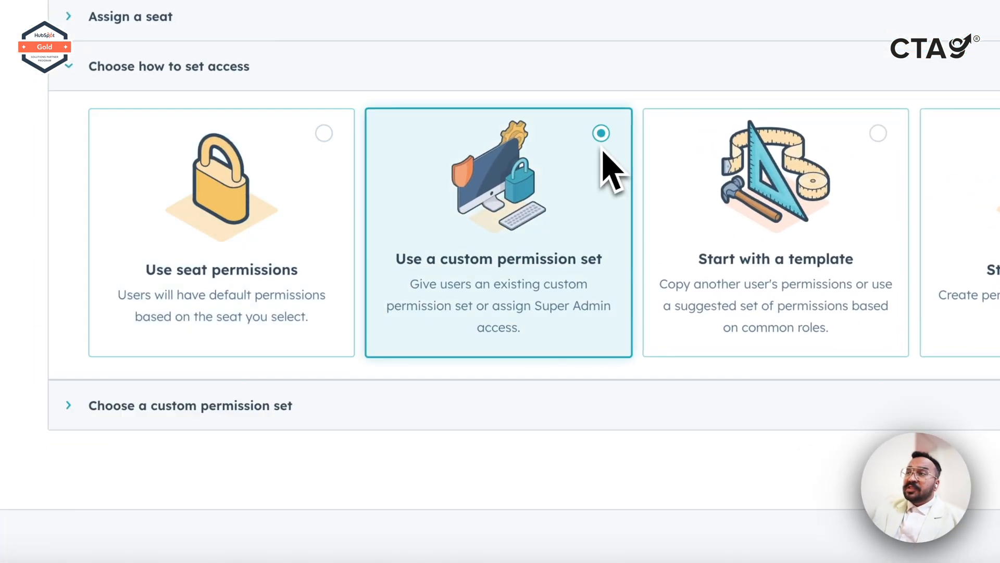
pyautogui.click(304, 414)
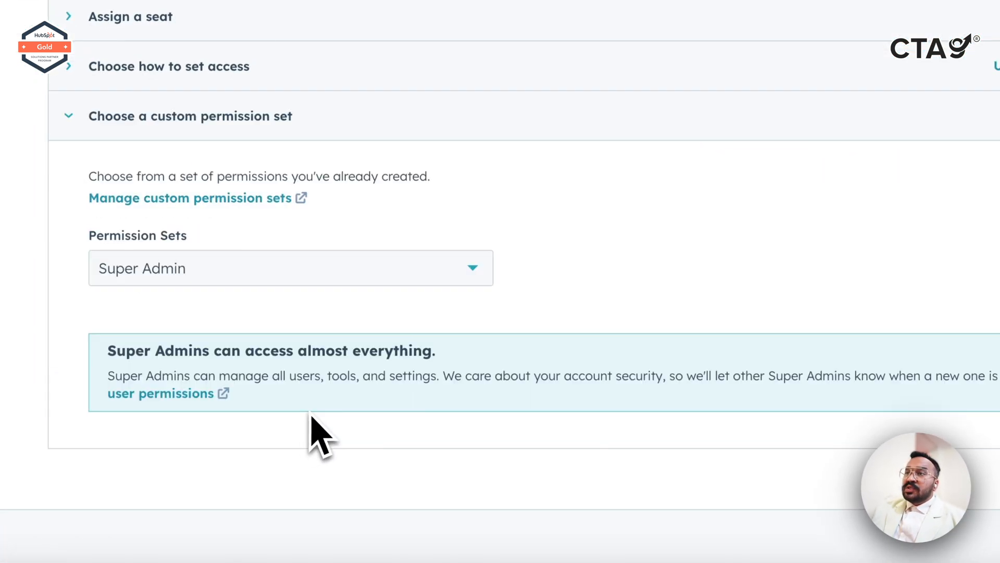
pyautogui.click(458, 269)
pyautogui.click(459, 270)
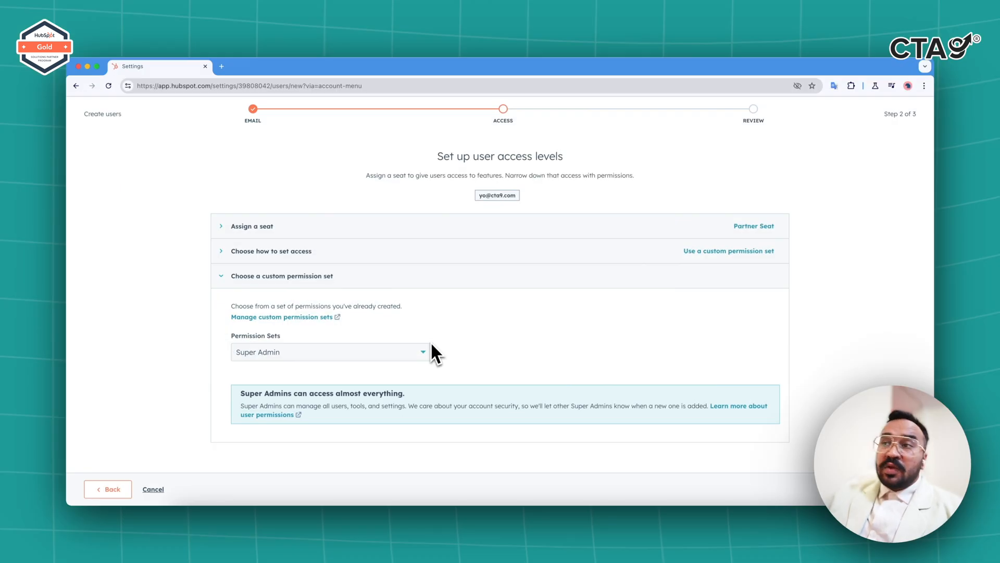
pyautogui.click(367, 356)
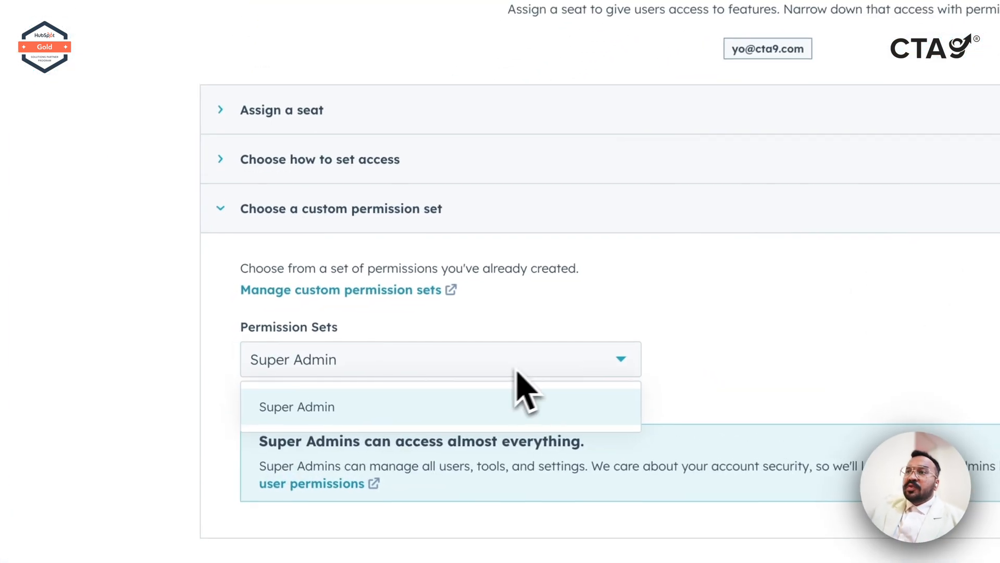
pyautogui.click(518, 370)
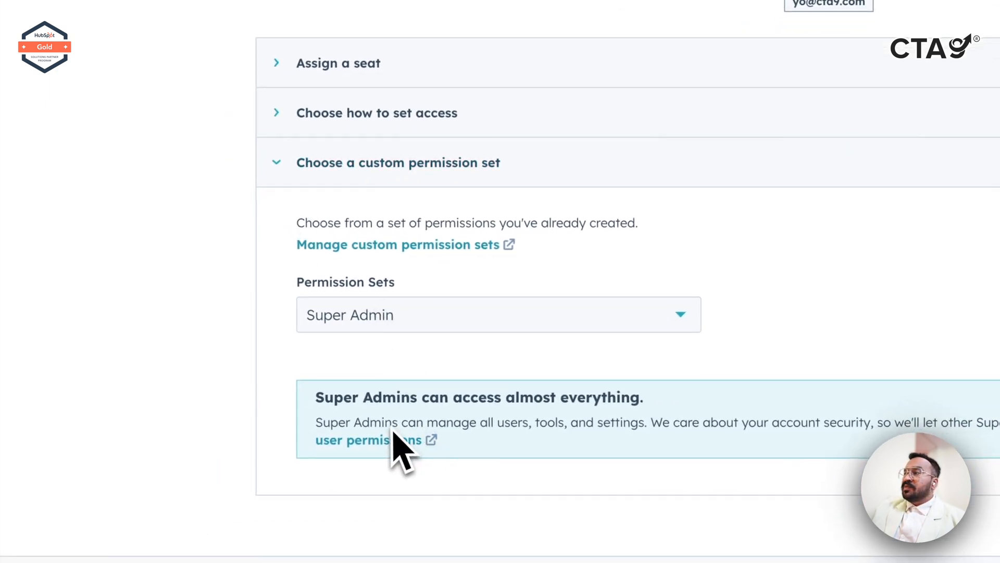
pyautogui.click(413, 246)
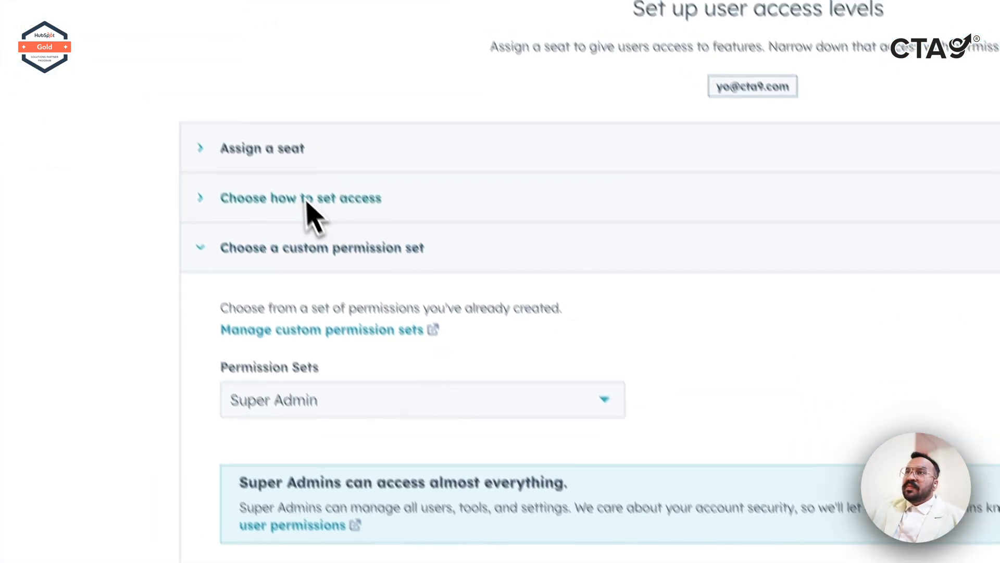
# Switch access to 'Start with a template' and apply the Marketing manager role template.
pyautogui.click(307, 204)
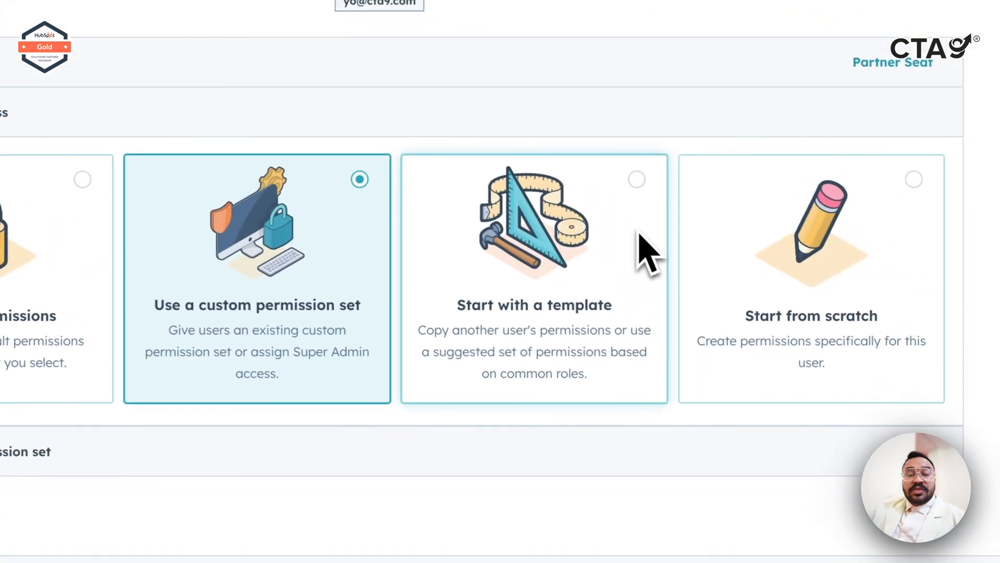
pyautogui.click(640, 242)
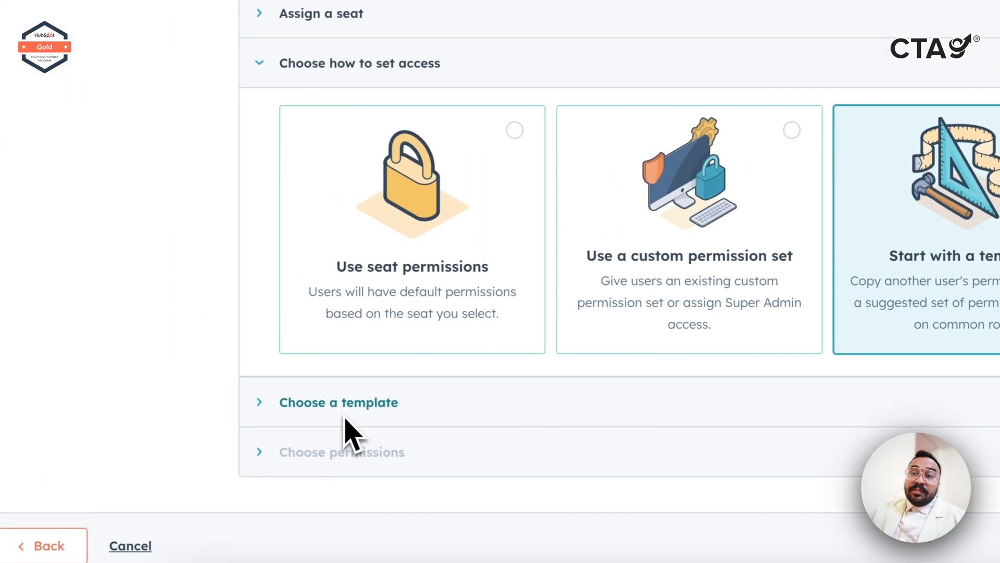
pyautogui.click(344, 420)
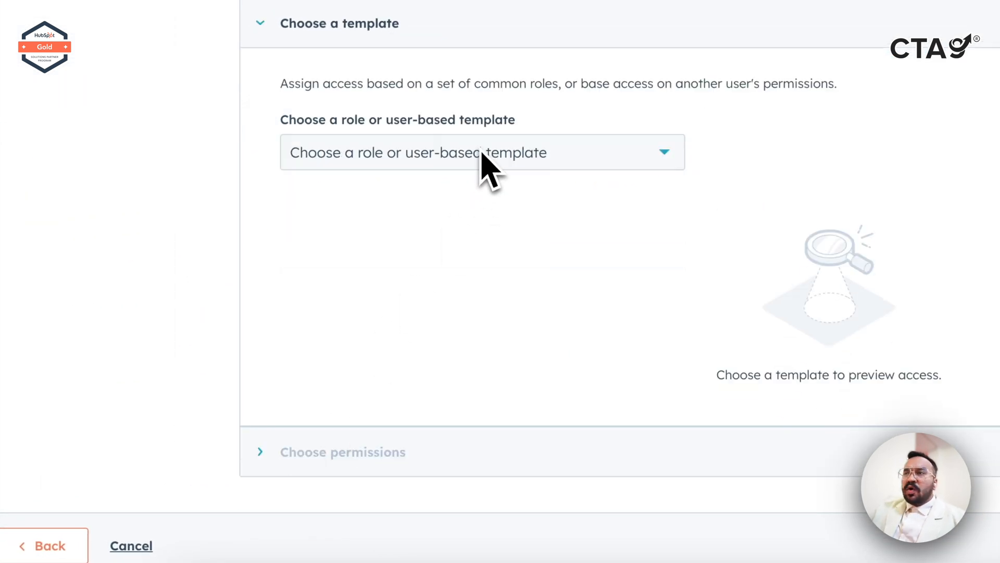
pyautogui.click(482, 156)
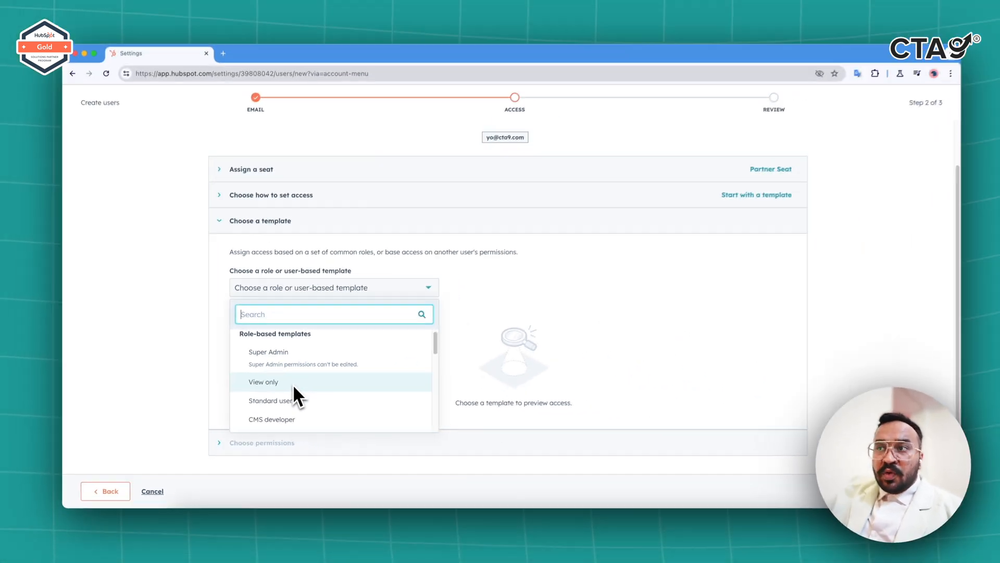
pyautogui.scroll(-2, 291, 404)
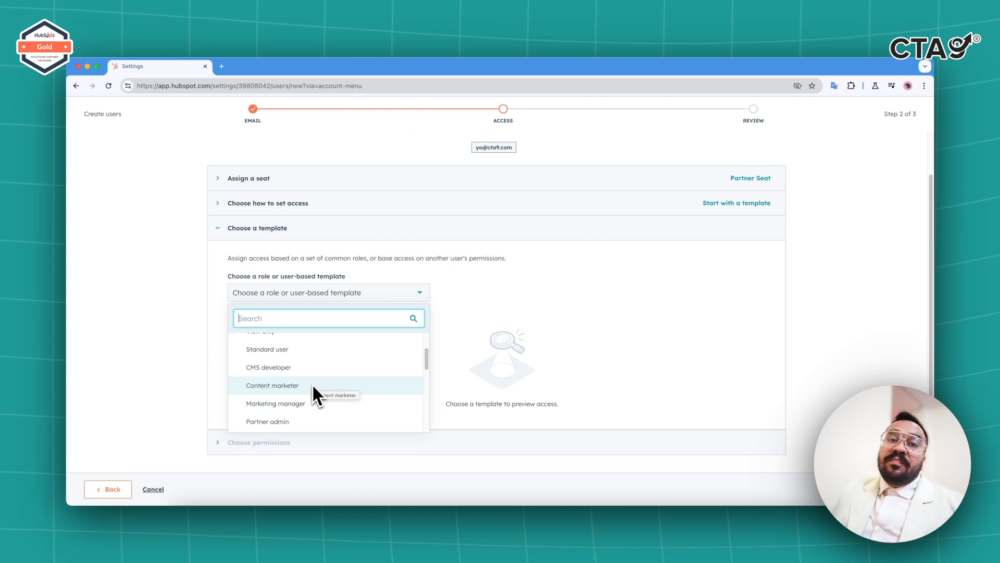
pyautogui.scroll(-1, 312, 383)
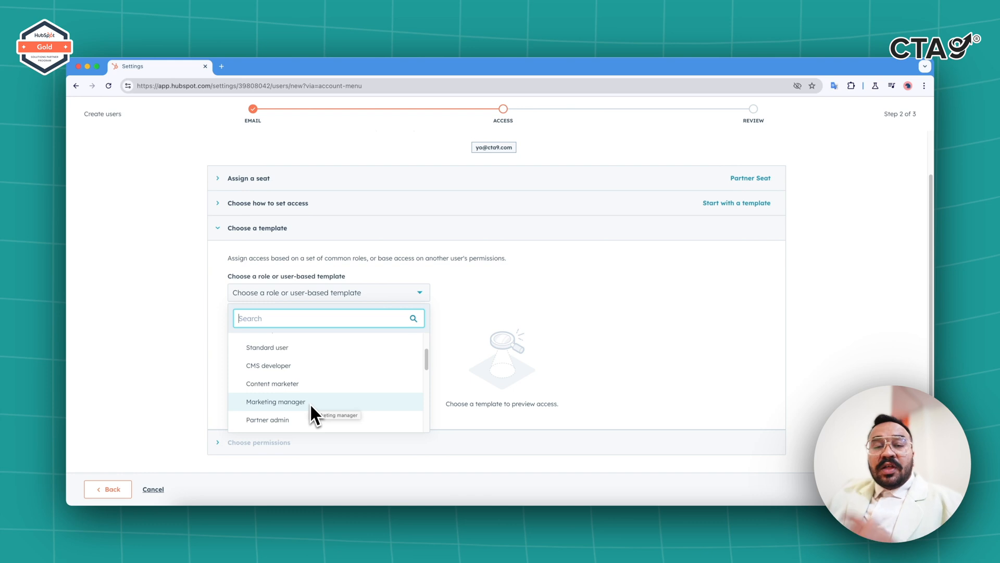
pyautogui.scroll(-2, 309, 410)
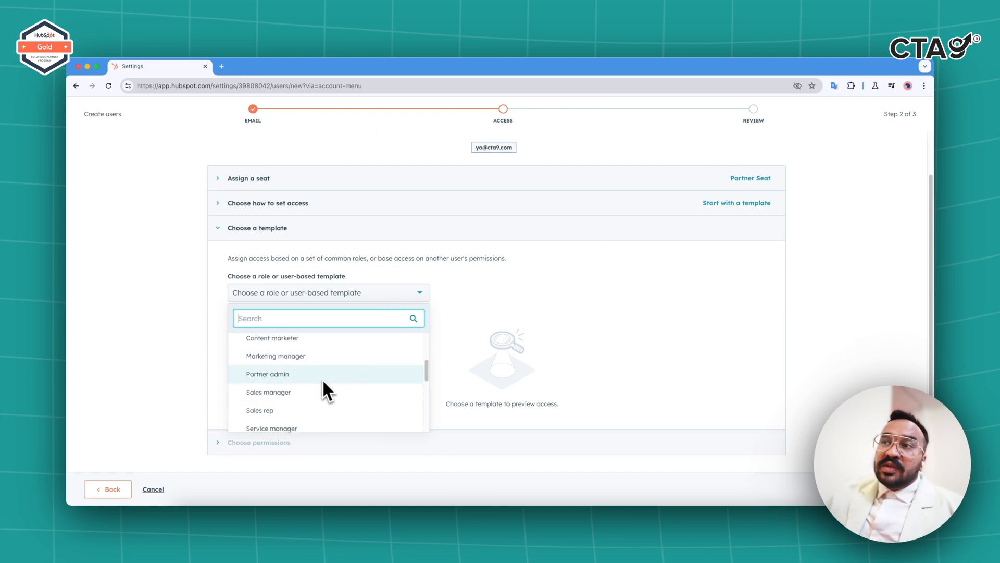
pyautogui.scroll(-2, 315, 392)
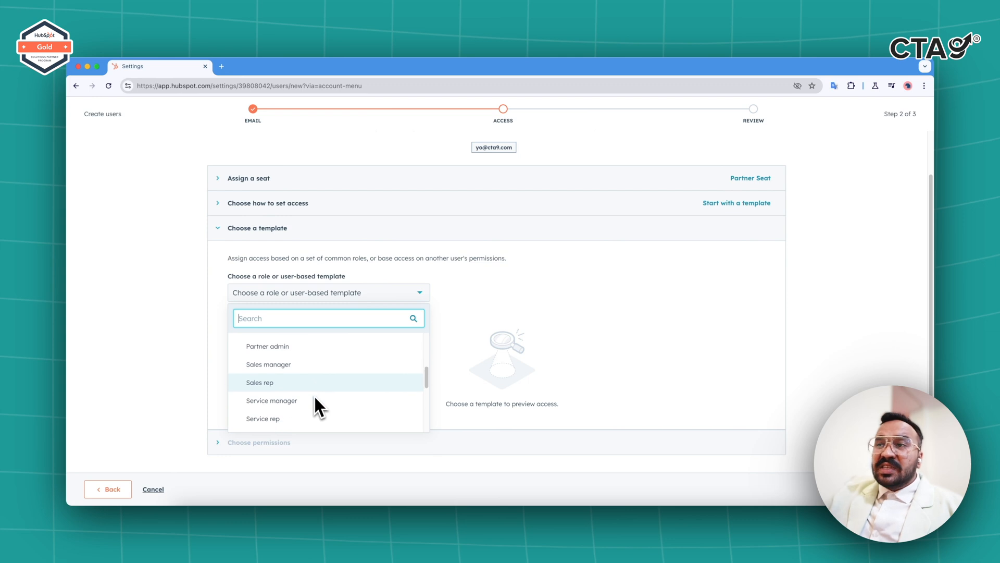
pyautogui.scroll(-1, 311, 399)
pyautogui.scroll(1, 311, 399)
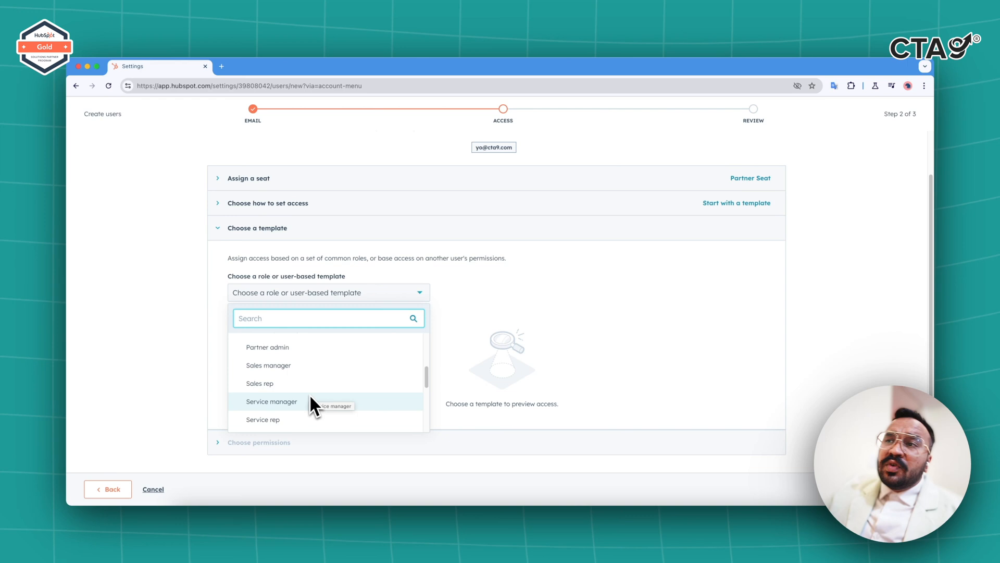
pyautogui.scroll(2, 313, 381)
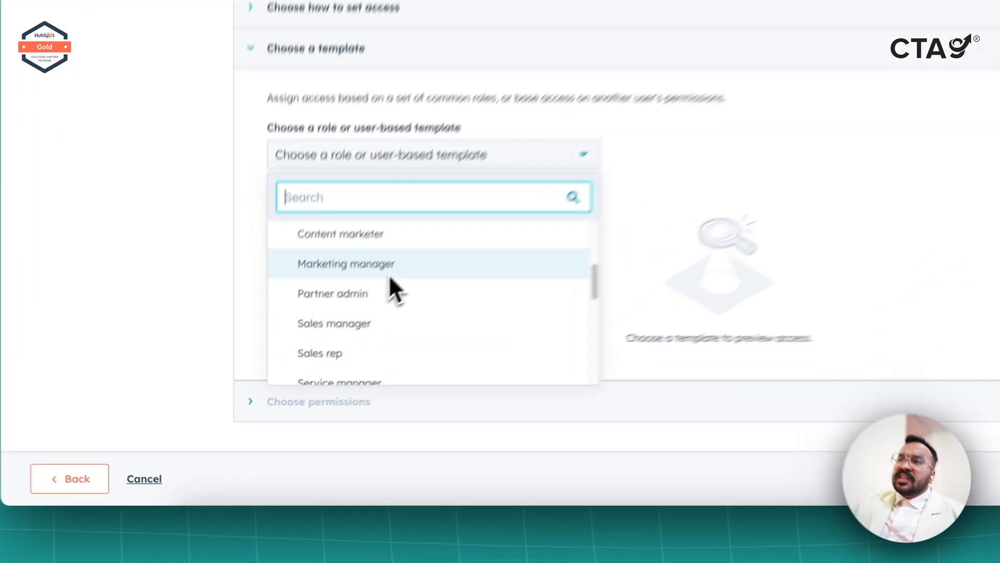
pyautogui.click(311, 359)
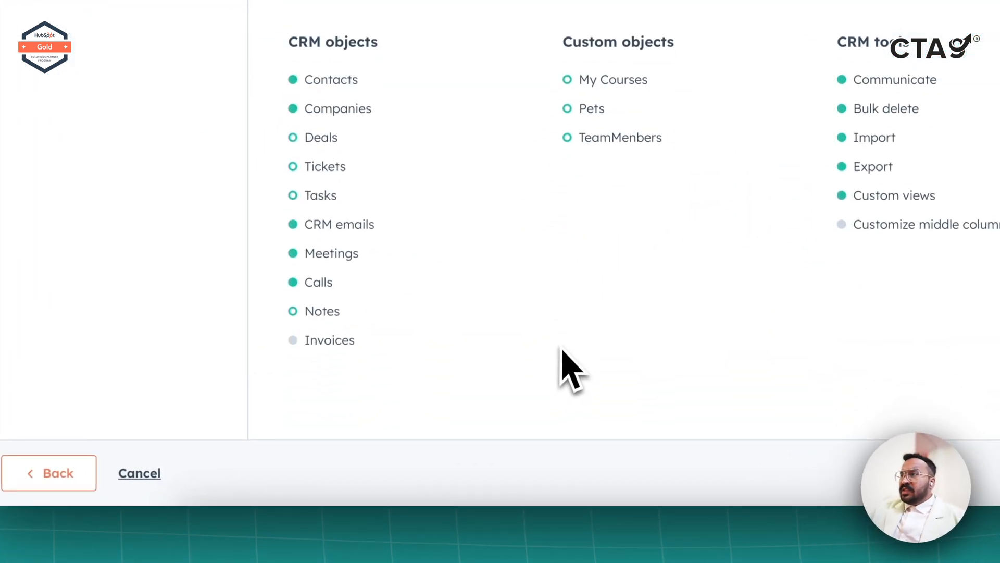
# Review the Marketing manager permission summary and expand the detailed 'Choose permissions' editor.
pyautogui.scroll(-1, 562, 349)
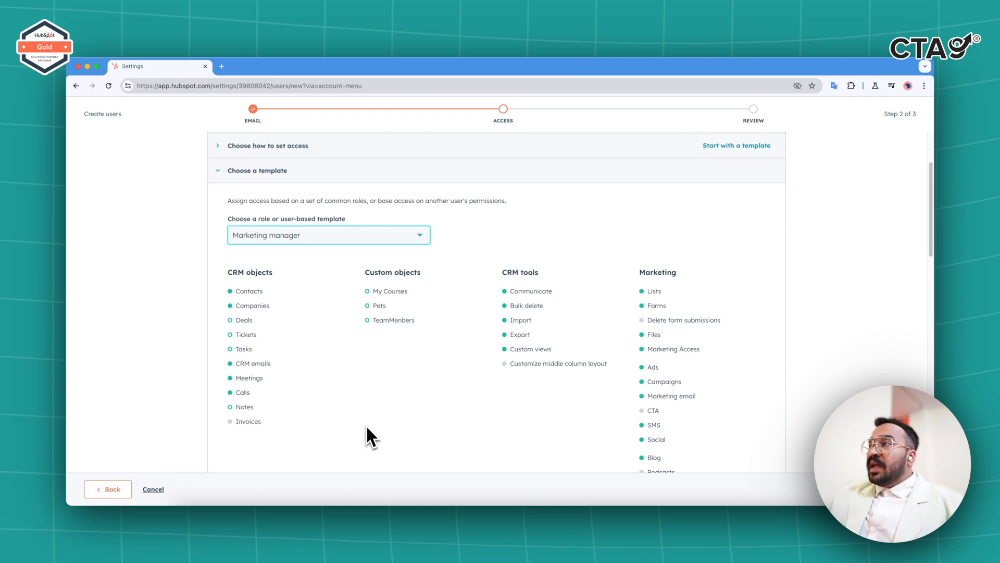
pyautogui.scroll(-3, 417, 401)
pyautogui.scroll(-1, 738, 319)
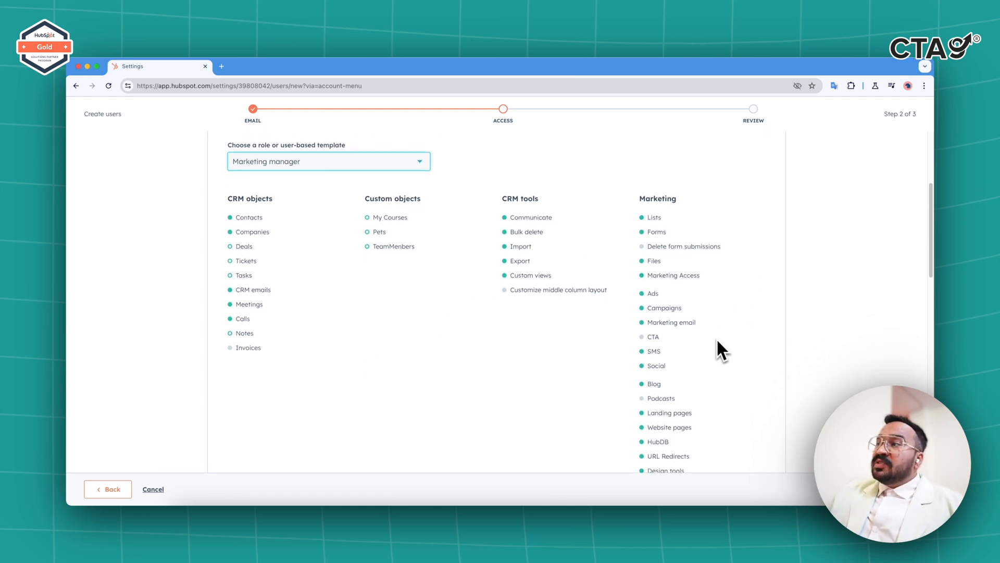
pyautogui.scroll(-5, 659, 409)
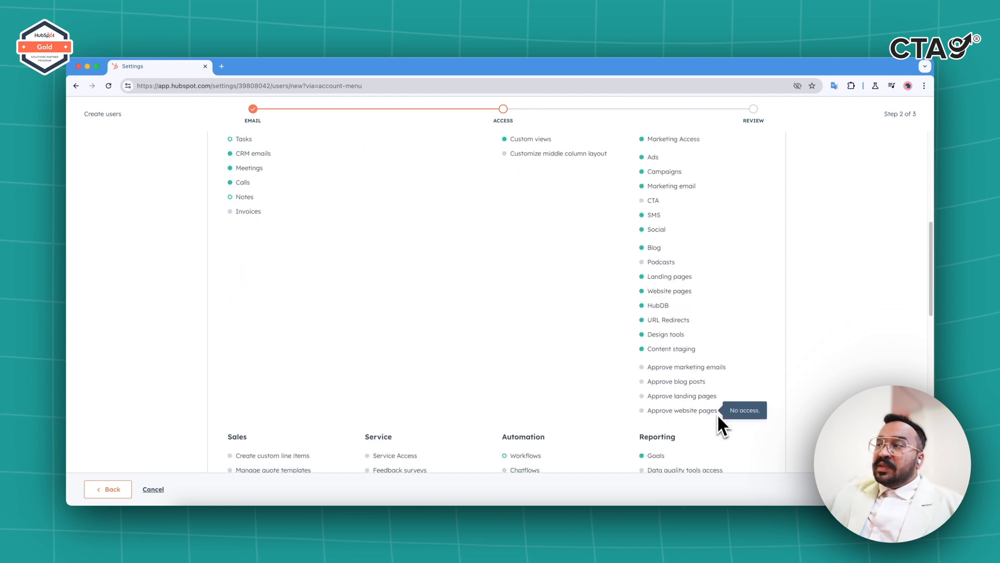
pyautogui.scroll(-2, 717, 414)
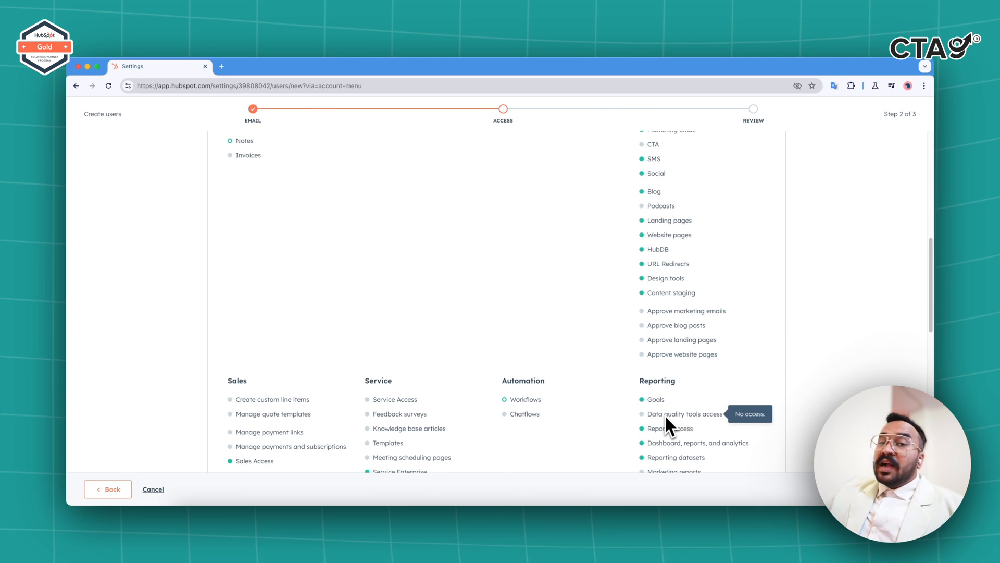
pyautogui.scroll(-10, 665, 417)
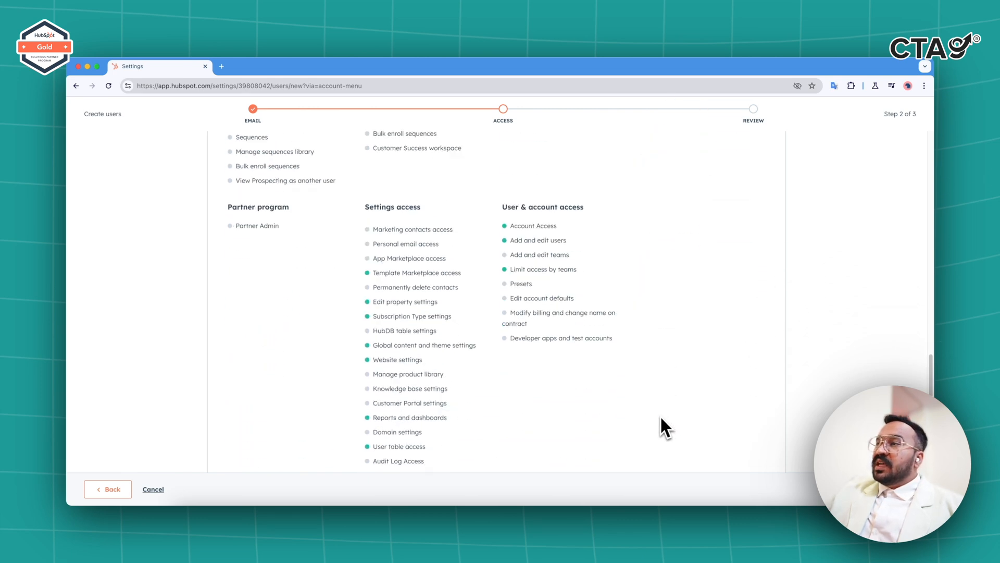
pyautogui.scroll(-3, 660, 415)
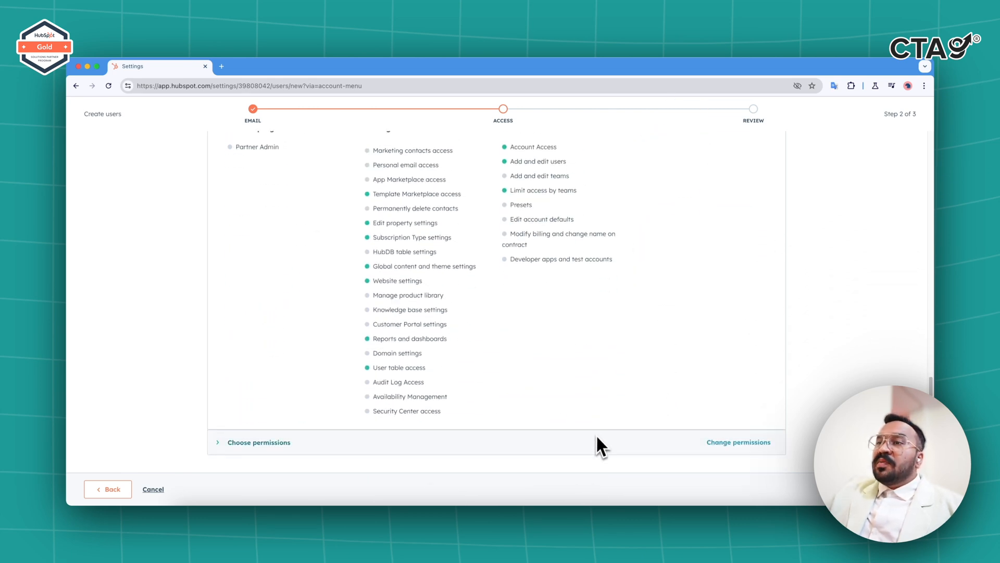
pyautogui.scroll(15, 596, 437)
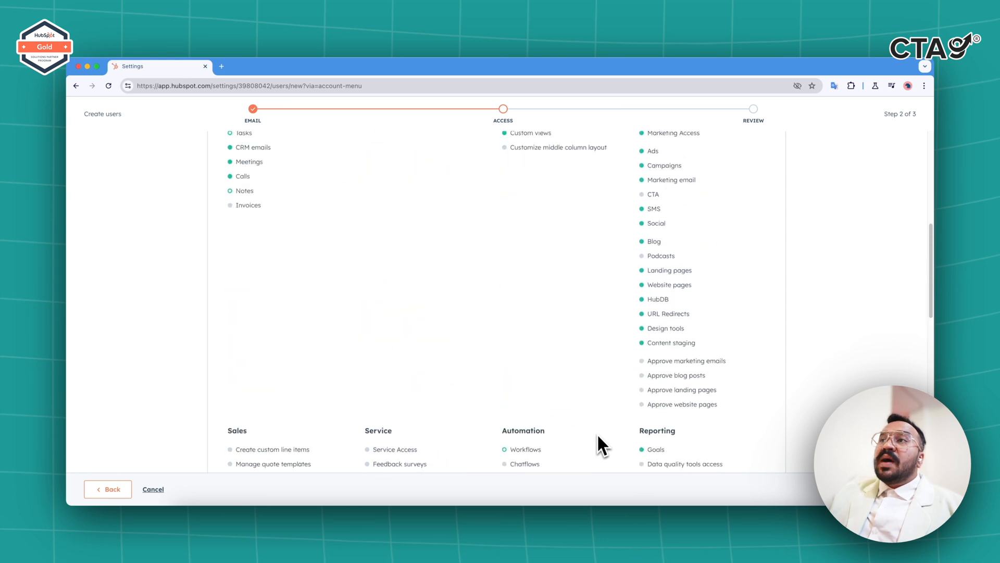
pyautogui.scroll(5, 597, 432)
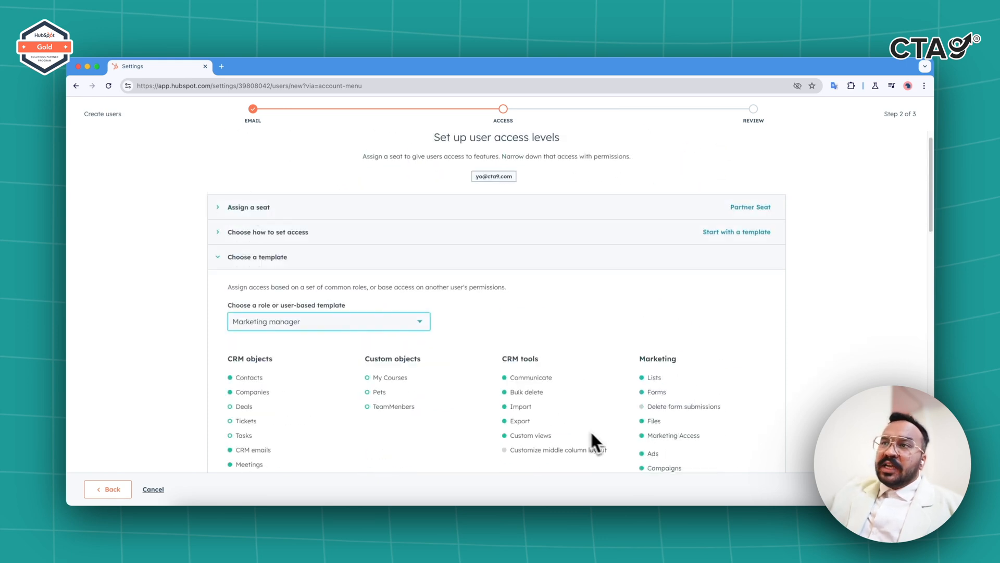
pyautogui.scroll(-7, 314, 330)
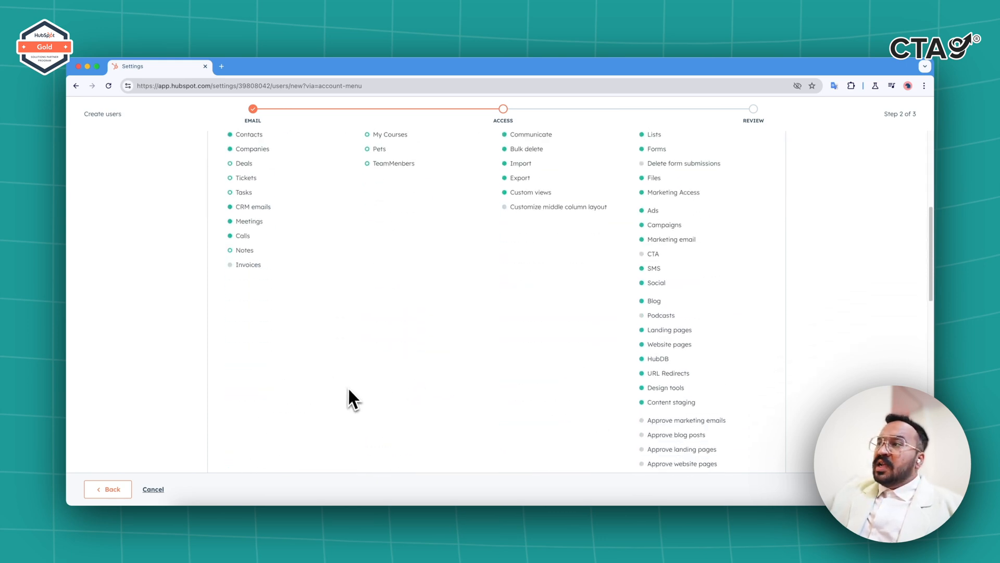
pyautogui.scroll(-1, 348, 390)
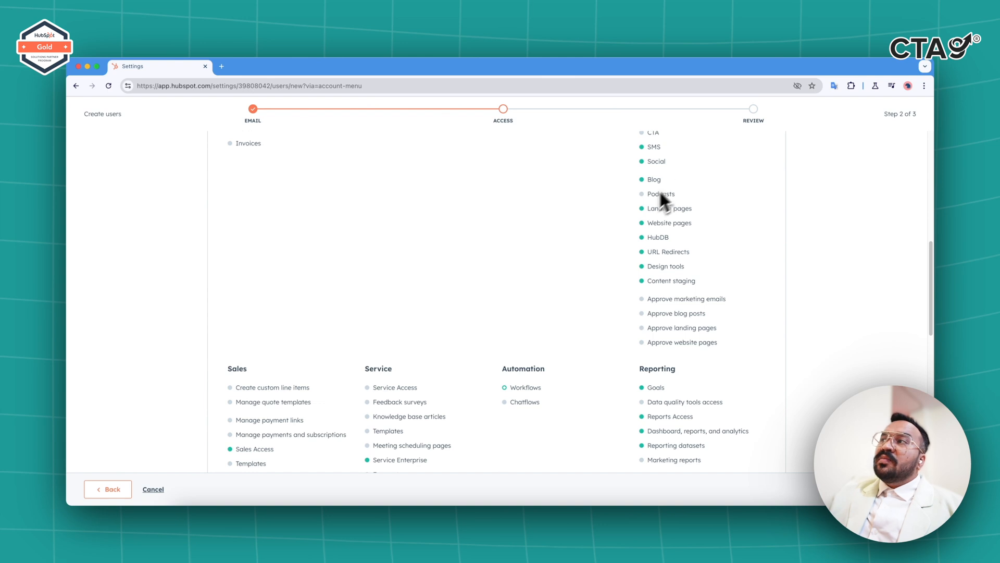
pyautogui.scroll(-4, 529, 341)
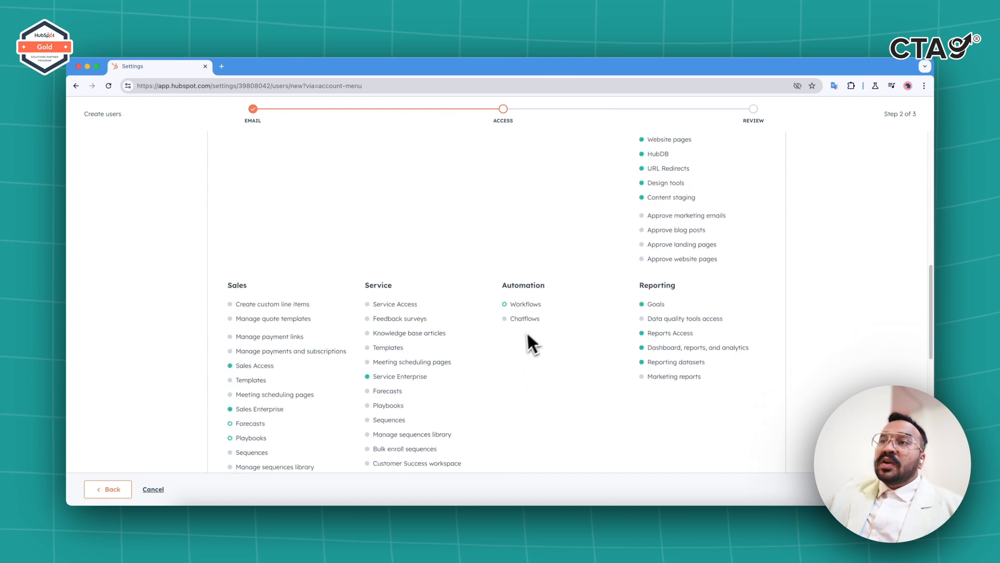
pyautogui.scroll(-8, 530, 330)
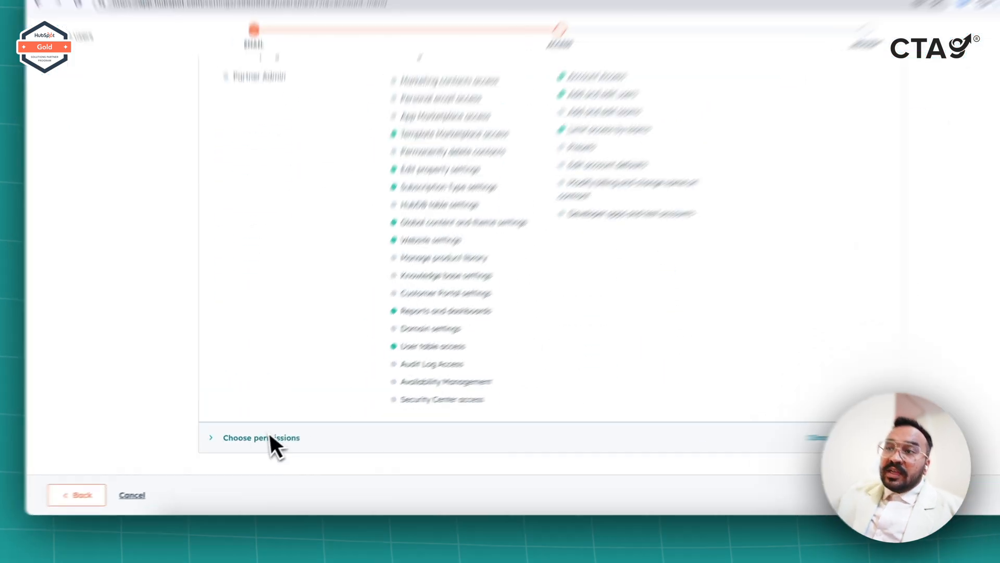
pyautogui.click(267, 441)
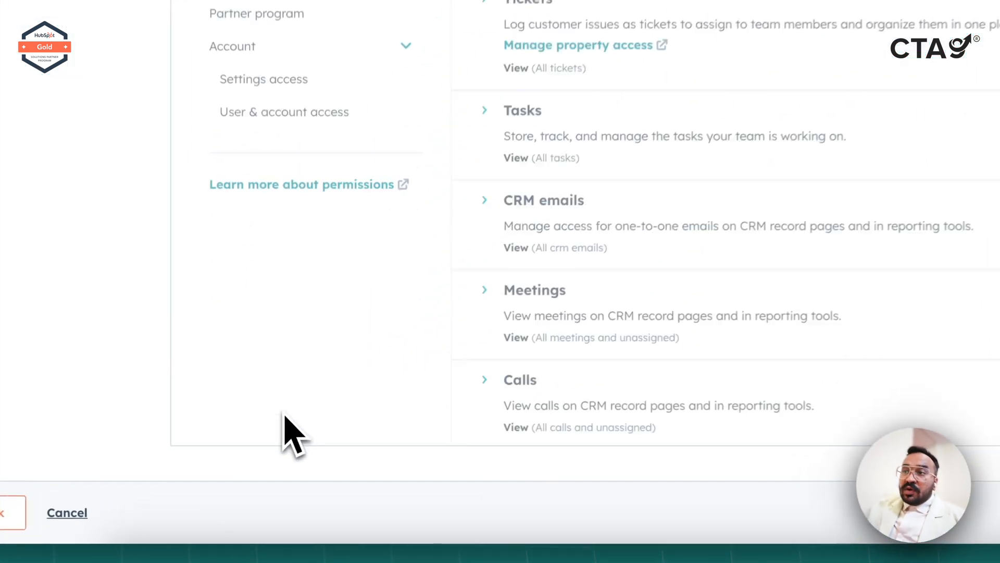
# Browse Custom objects and CRM tools permissions, expand all permissions, and show Marketing's Lists settings.
pyautogui.scroll(5, 729, 93)
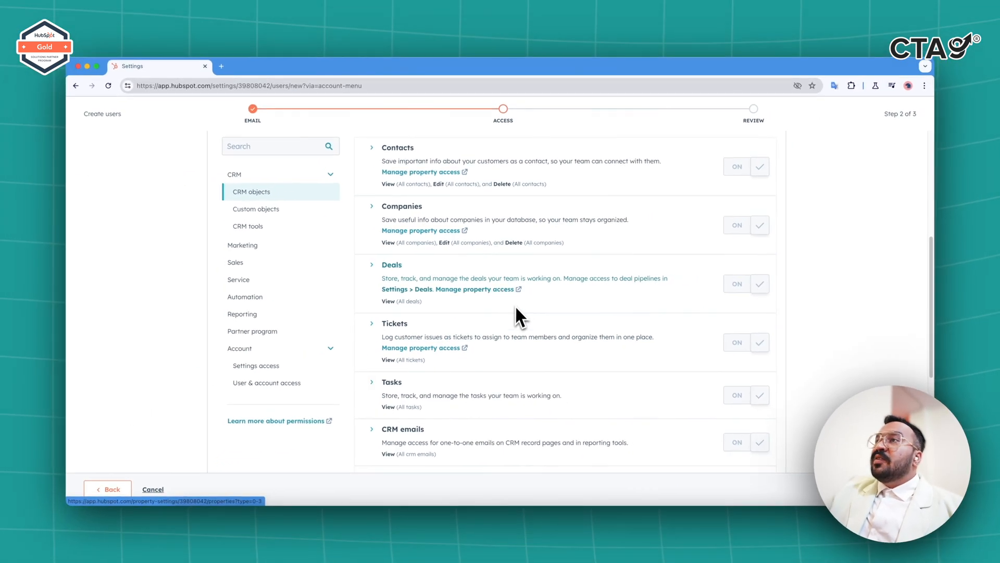
pyautogui.scroll(-2, 514, 299)
pyautogui.scroll(4, 510, 308)
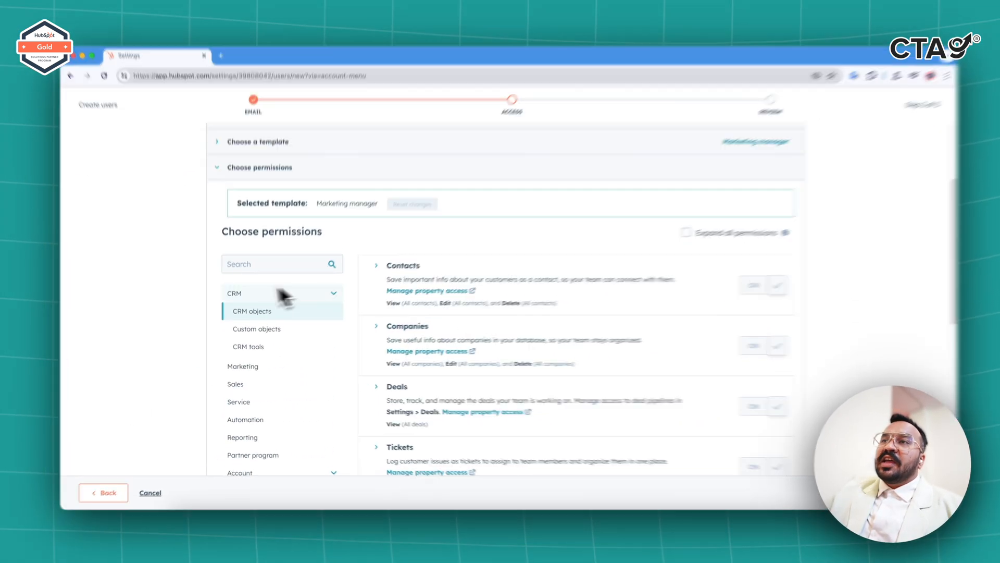
pyautogui.click(263, 329)
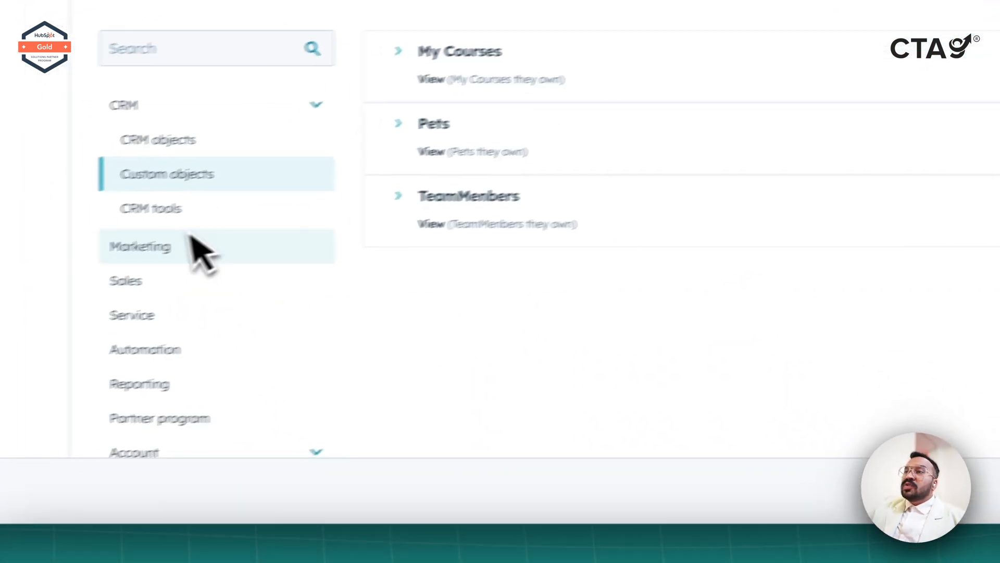
pyautogui.click(199, 214)
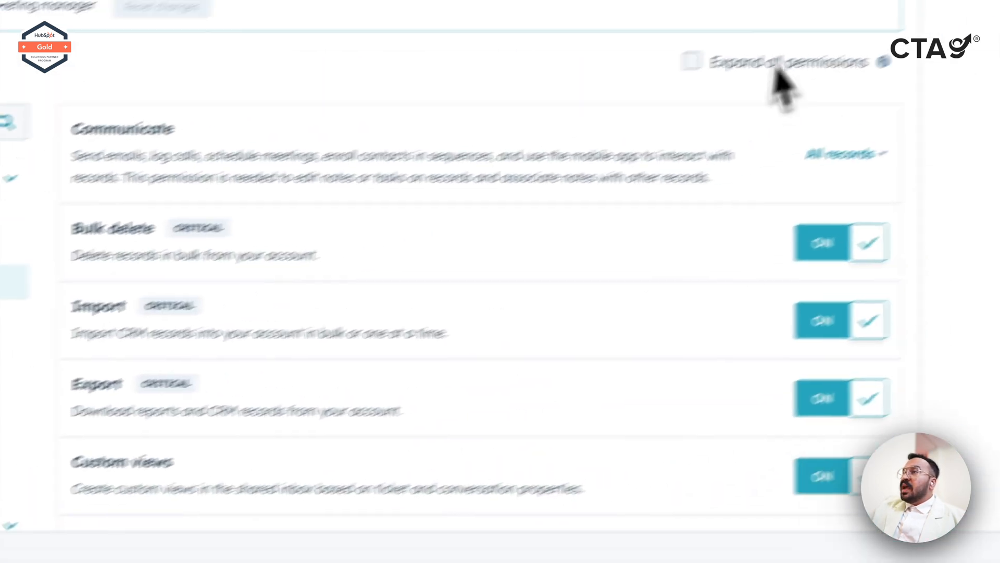
pyautogui.click(775, 67)
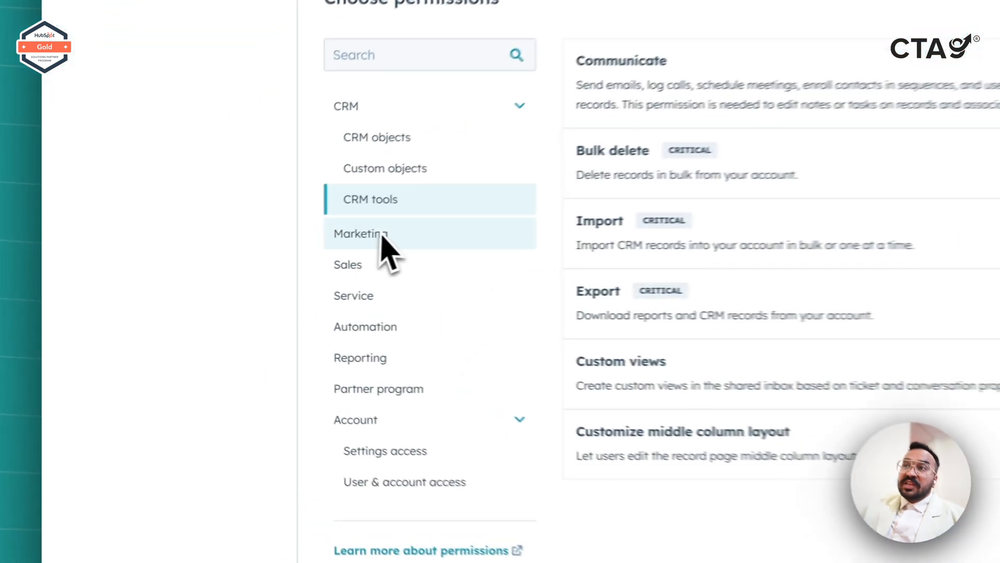
pyautogui.click(254, 262)
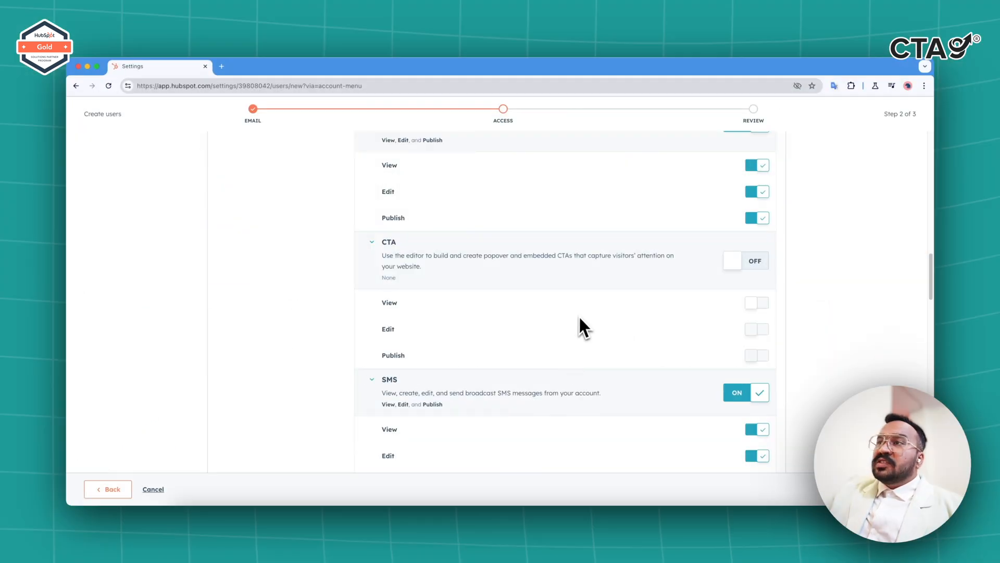
# Turn on View access for Podcasts under Website tools.
pyautogui.scroll(-6, 580, 318)
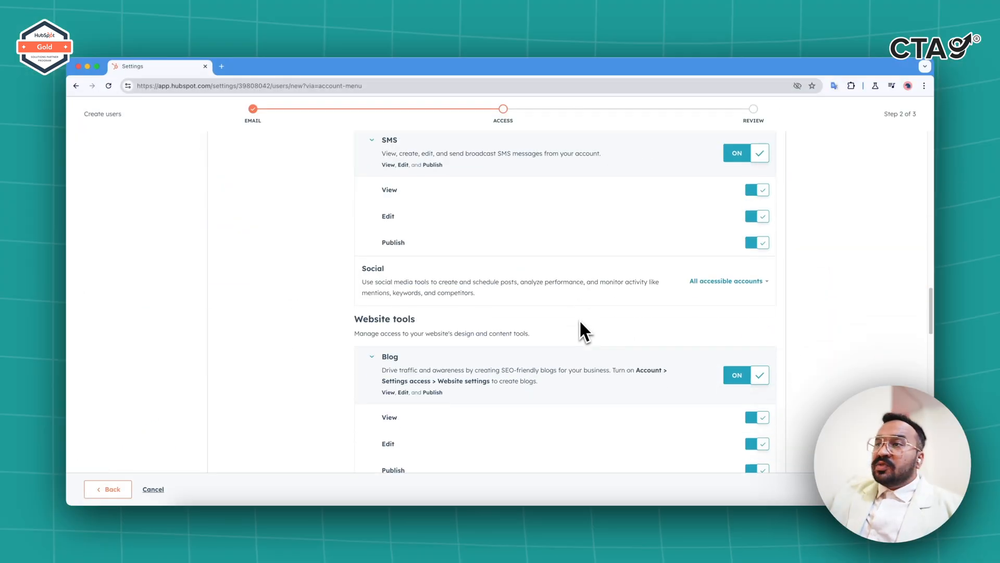
pyautogui.scroll(-3, 580, 320)
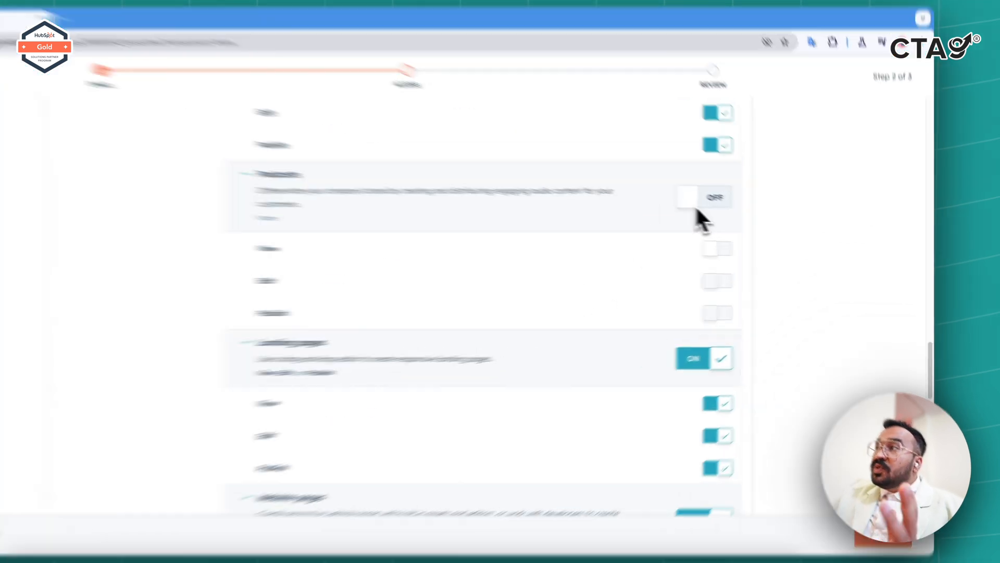
pyautogui.click(739, 218)
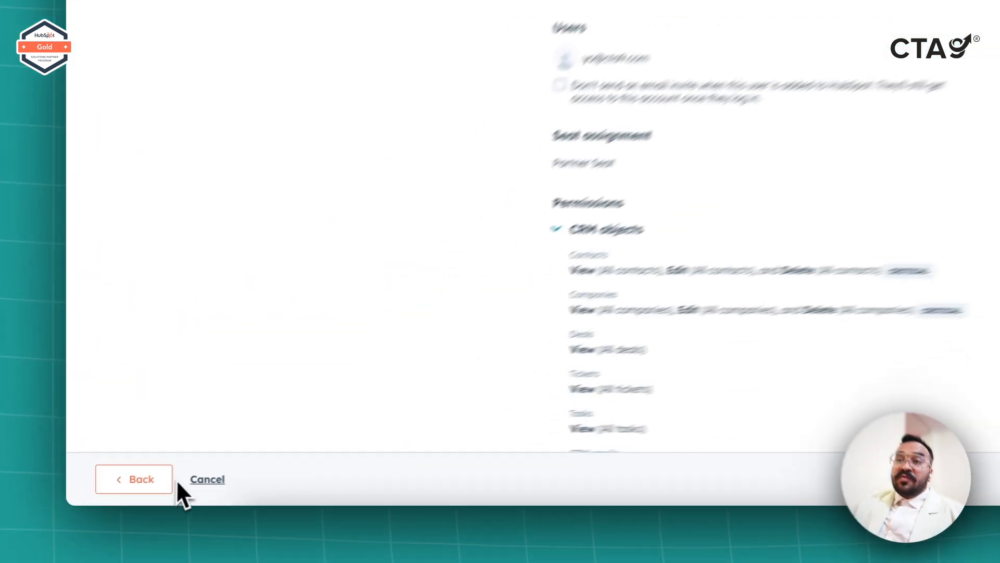
# Go back two wizard steps to the access step and expand 'Choose how to set access'.
pyautogui.click(125, 488)
pyautogui.click(125, 489)
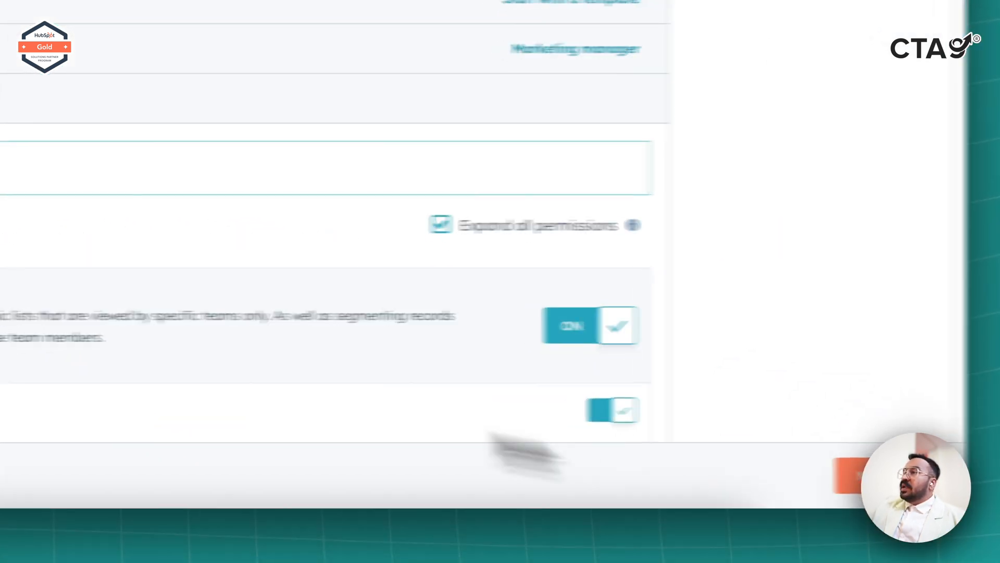
pyautogui.click(275, 136)
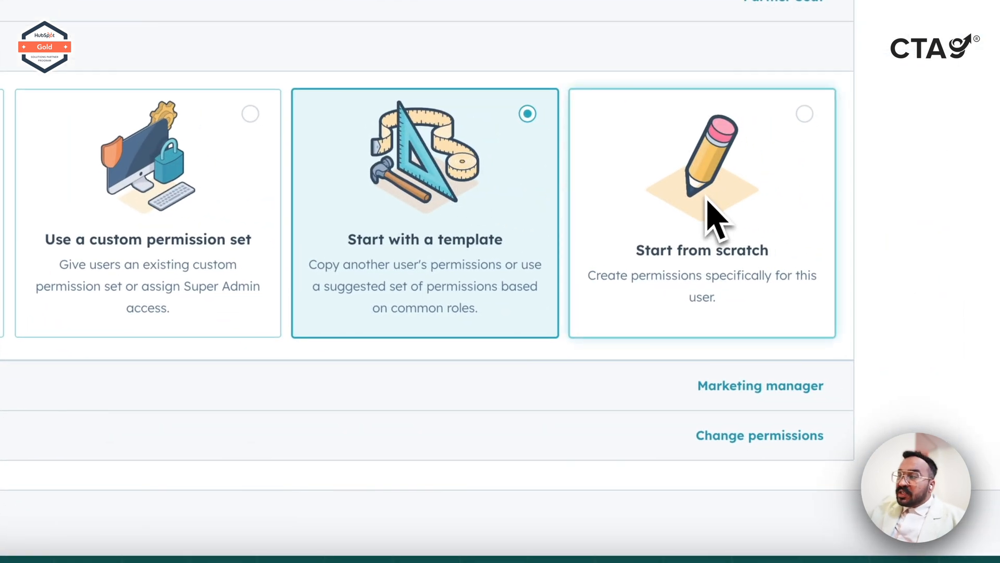
# Choose 'Start from scratch' and expand the individual permissions list.
pyautogui.click(708, 200)
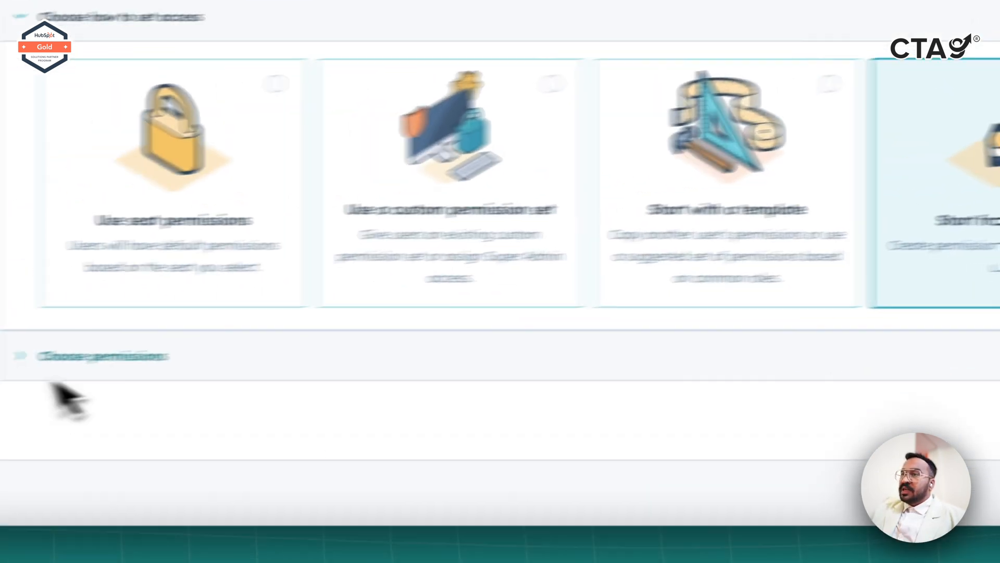
pyautogui.click(268, 341)
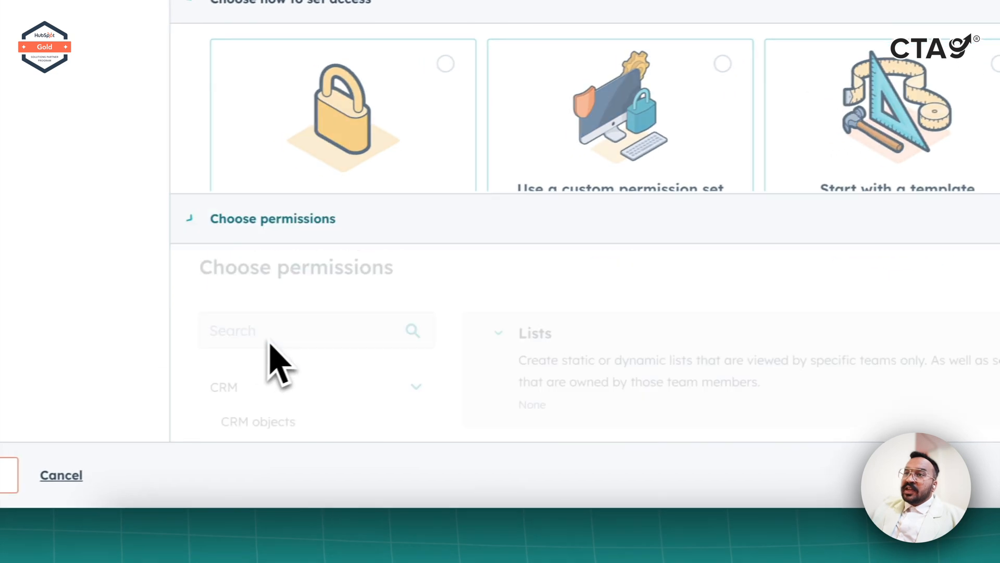
pyautogui.scroll(-5, 362, 338)
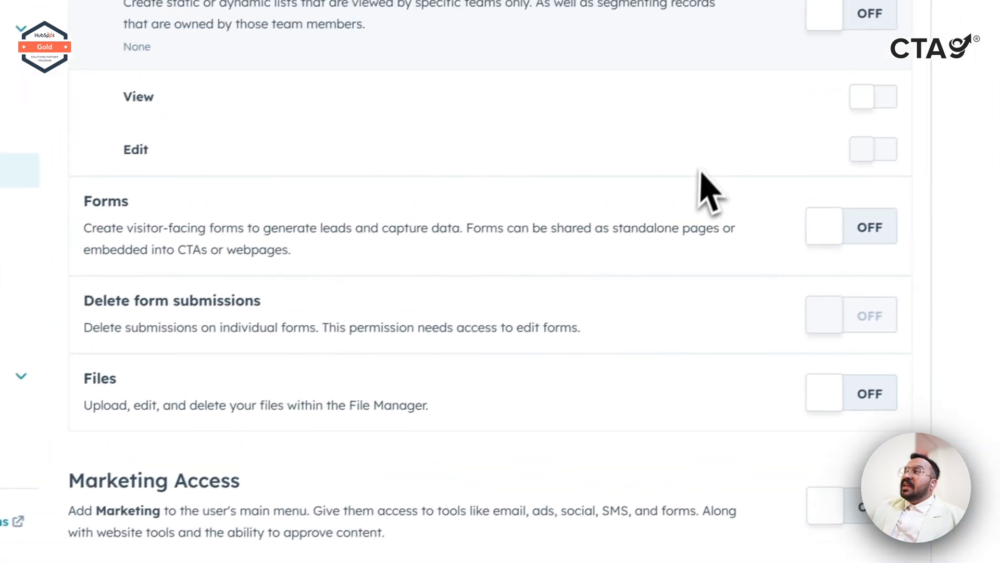
# Turn on Lists, Forms, Files and Marketing Access, then continue to the review step.
pyautogui.click(876, 16)
pyautogui.click(865, 230)
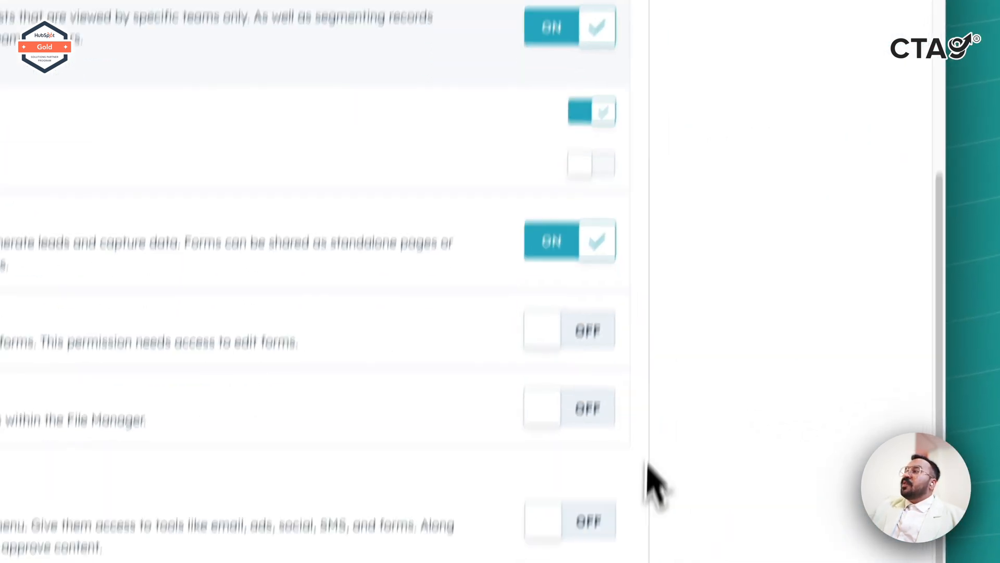
pyautogui.click(588, 408)
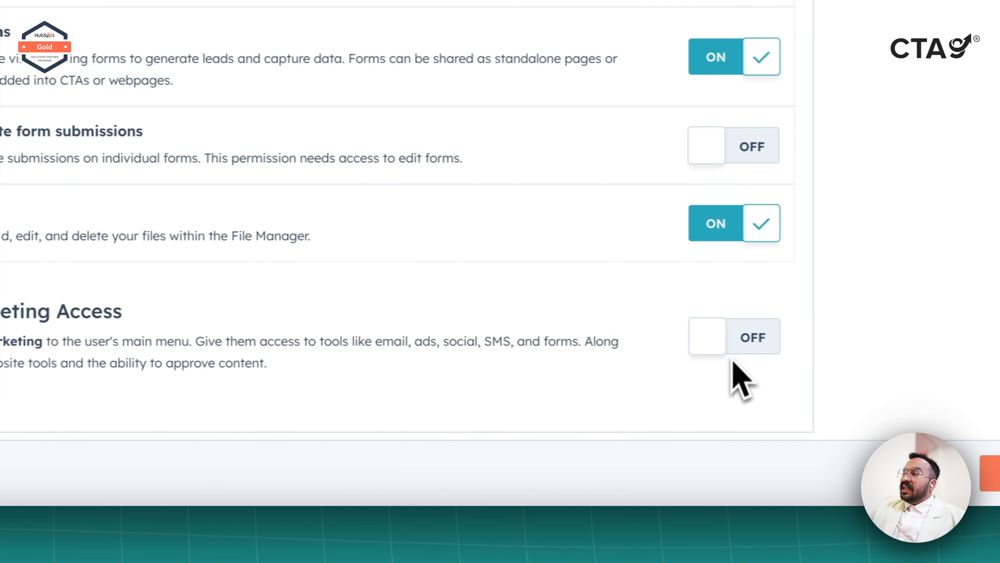
pyautogui.click(735, 350)
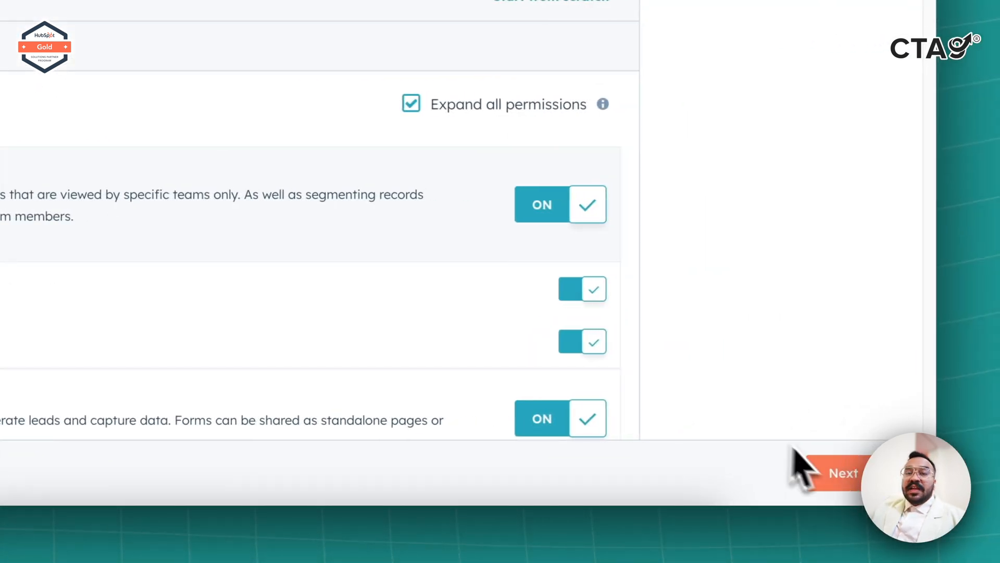
pyautogui.click(834, 472)
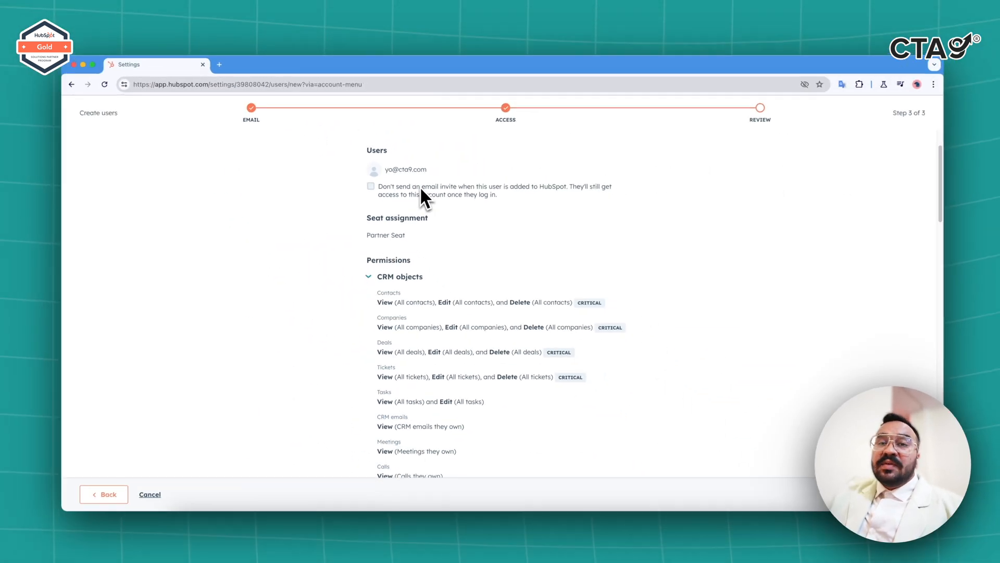
# Look over the review summary, then return to the permissions step.
pyautogui.scroll(-20, 443, 271)
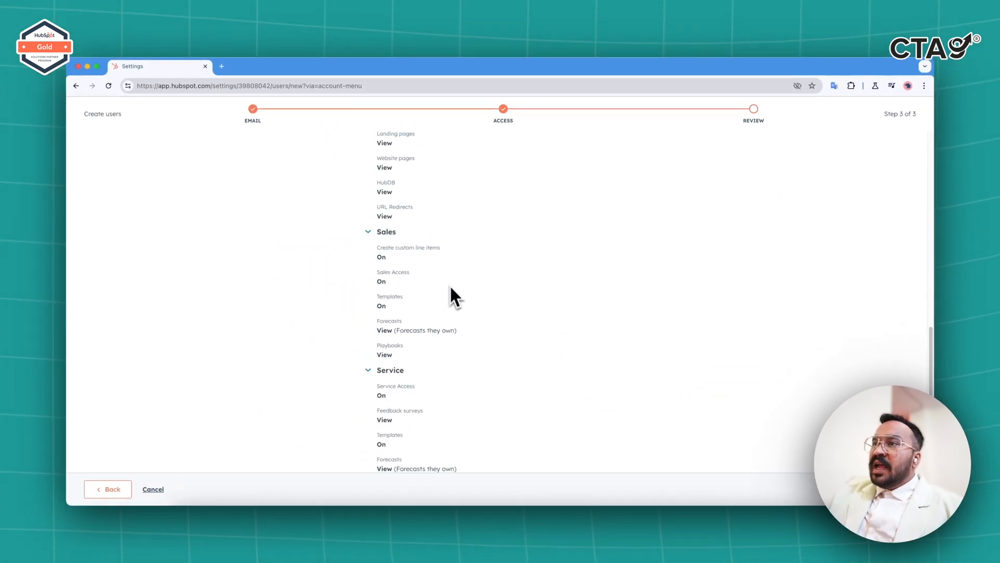
pyautogui.scroll(-10, 452, 289)
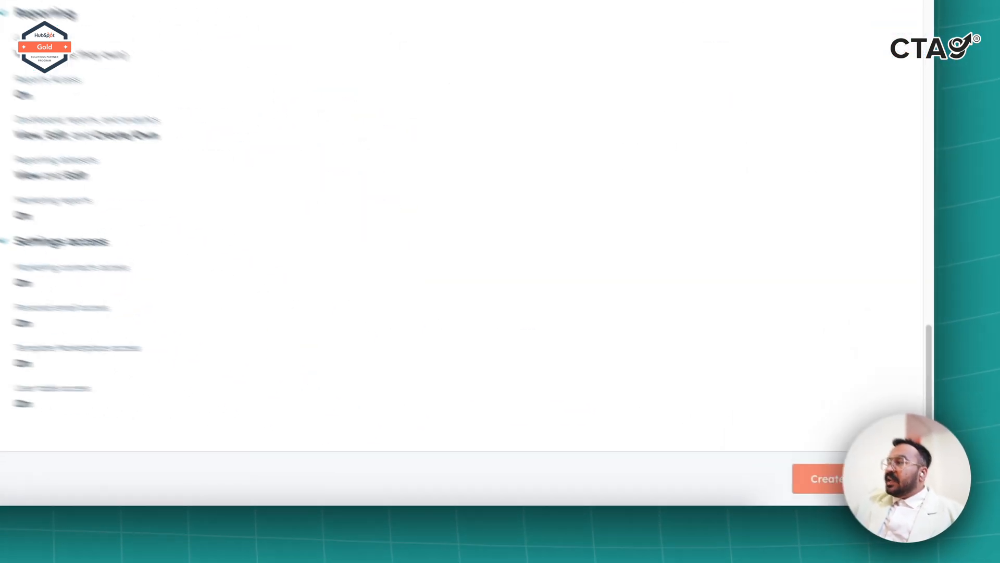
pyautogui.click(854, 479)
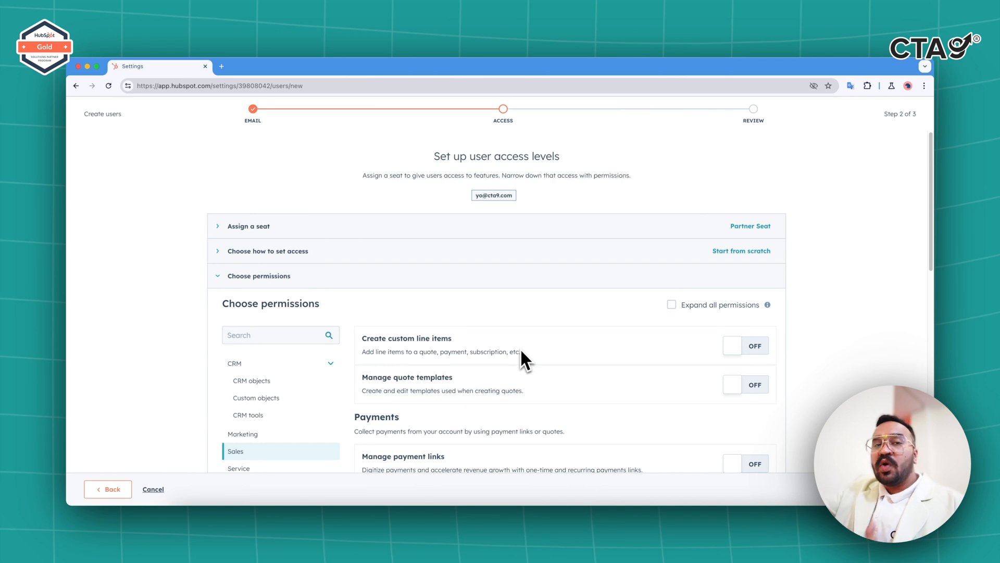
# Switch on Service Access, enabling Feedback surveys, Templates and Sequences, then view Automation permissions.
pyautogui.scroll(-5, 518, 360)
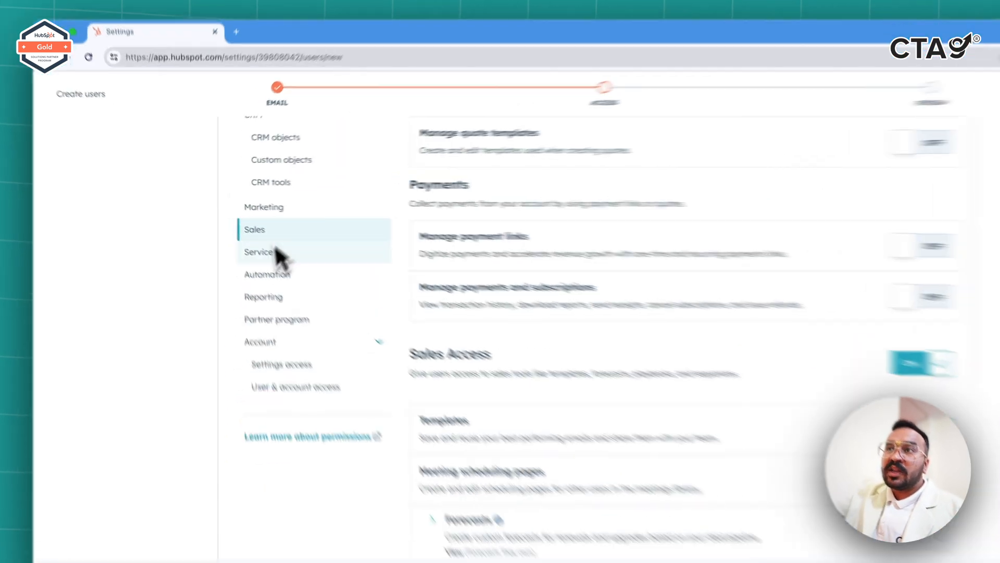
pyautogui.click(245, 236)
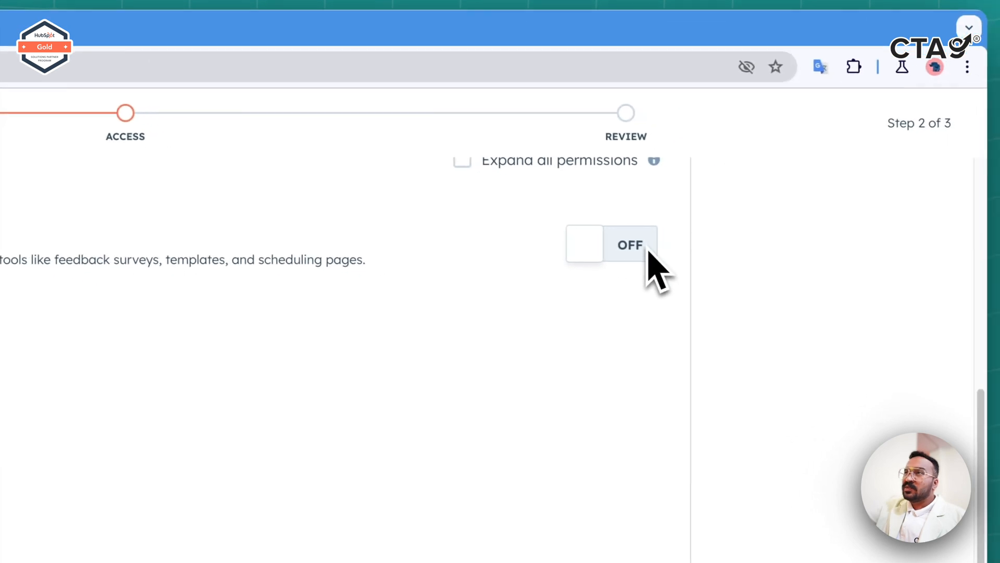
pyautogui.click(737, 268)
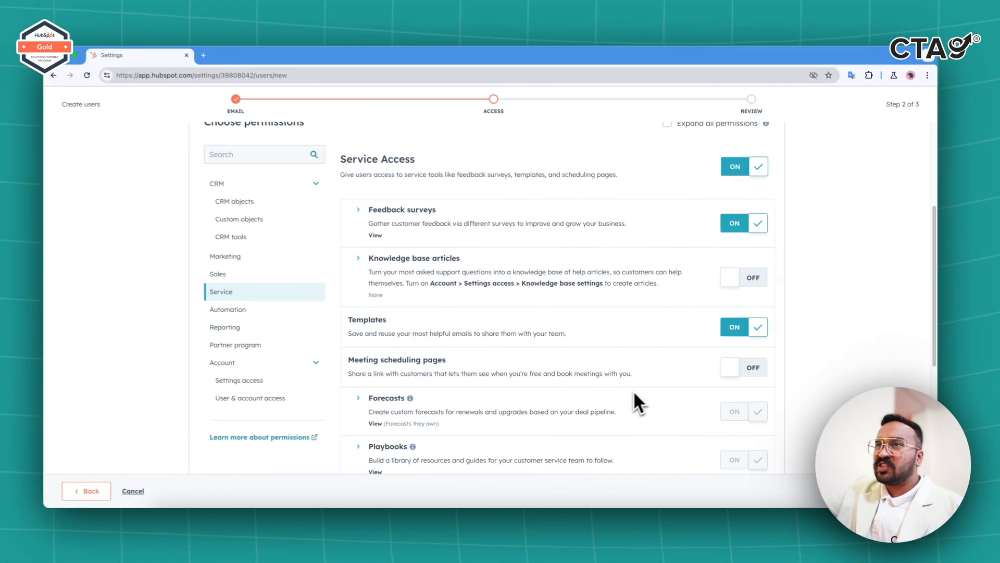
pyautogui.scroll(-5, 636, 396)
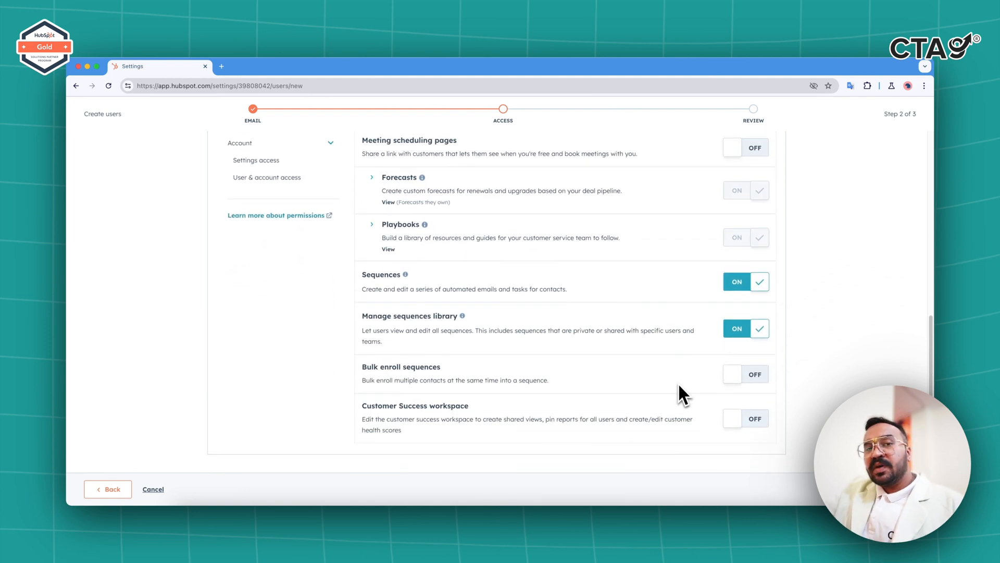
pyautogui.scroll(3, 679, 379)
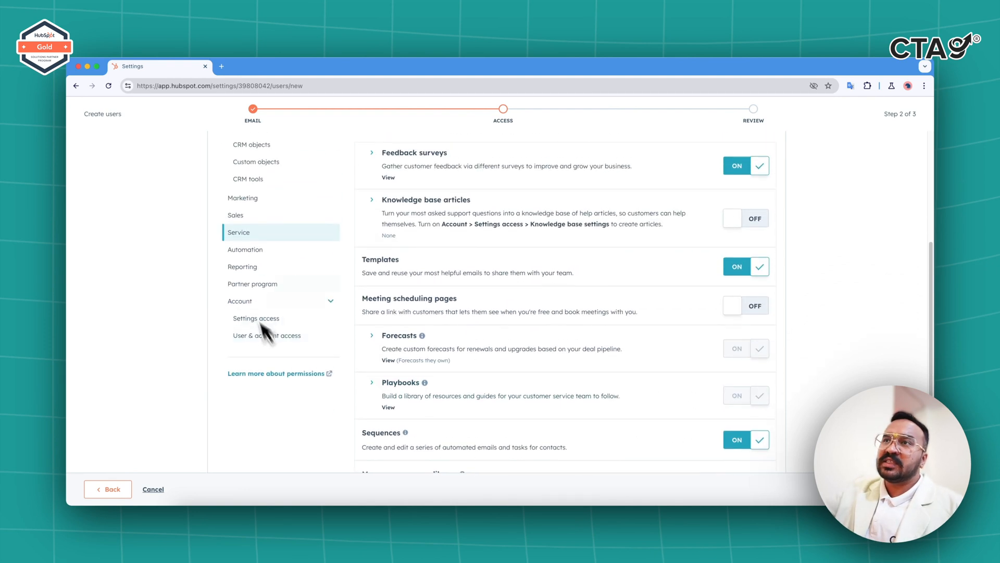
pyautogui.click(260, 249)
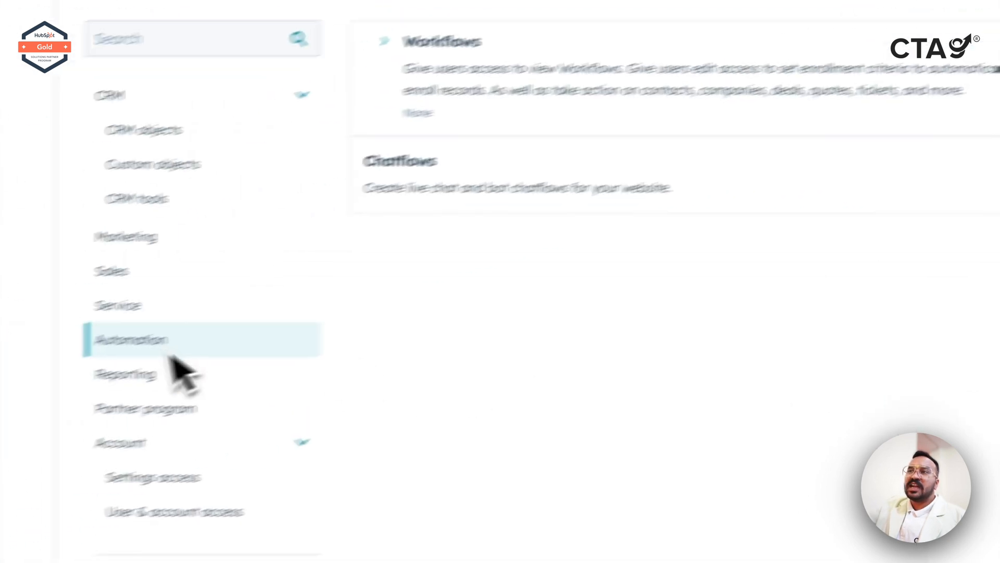
# Review the Reporting and Partner program permissions and re-expand the Account group.
pyautogui.click(175, 371)
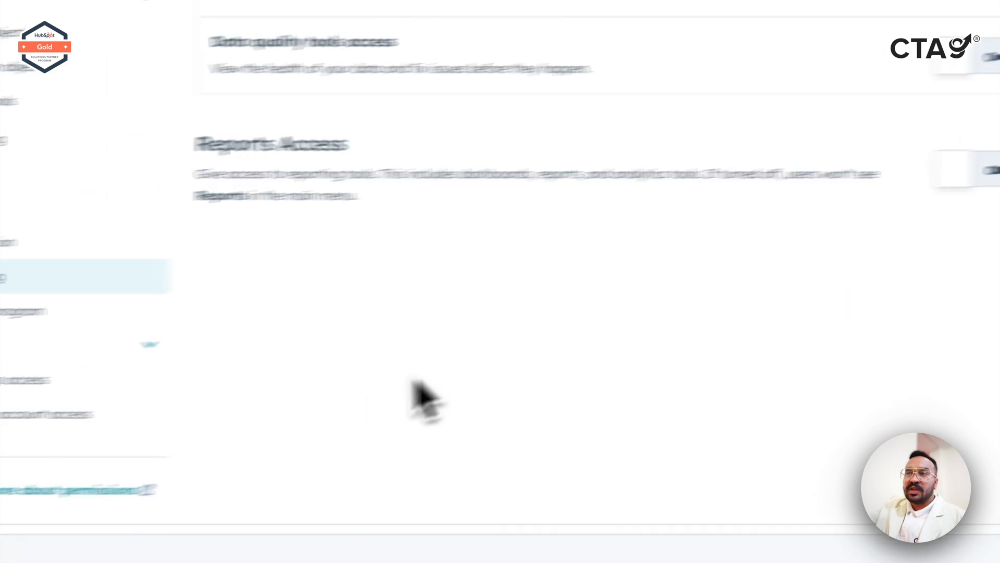
pyautogui.click(326, 328)
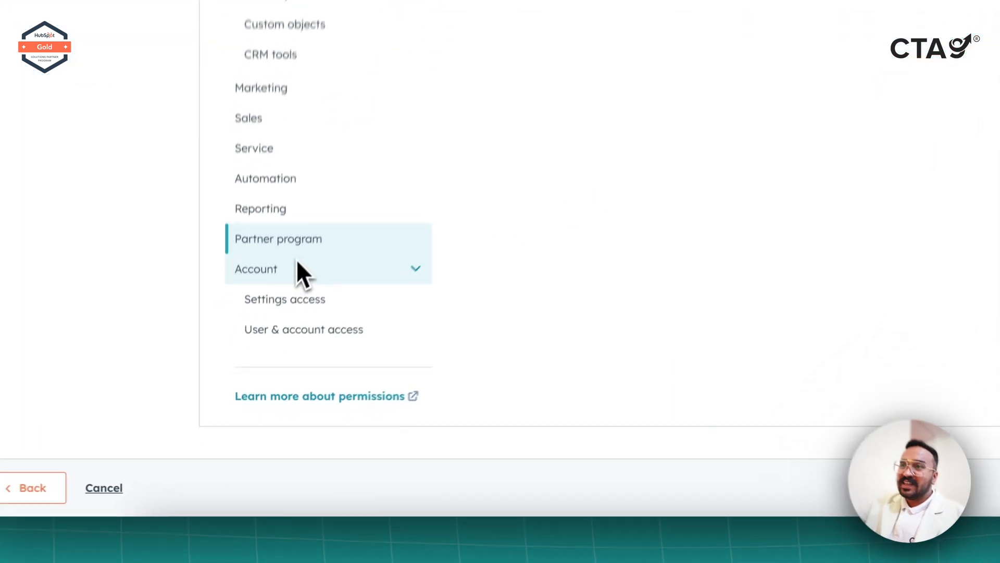
pyautogui.click(263, 365)
pyautogui.click(330, 320)
# Check Settings access and User & account access, leaving Account Access off.
pyautogui.scroll(-2, 341, 318)
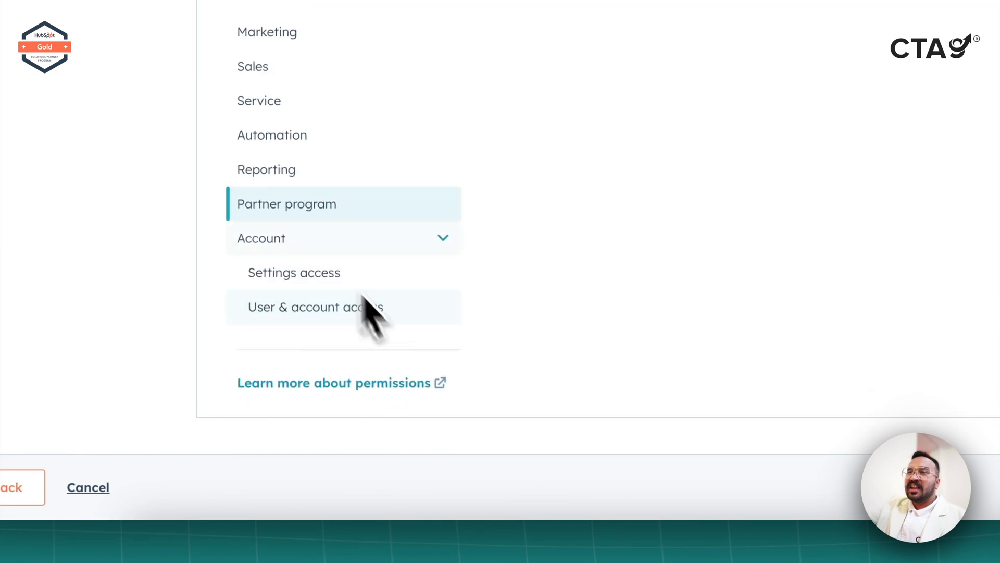
pyautogui.click(298, 272)
pyautogui.scroll(-5, 697, 342)
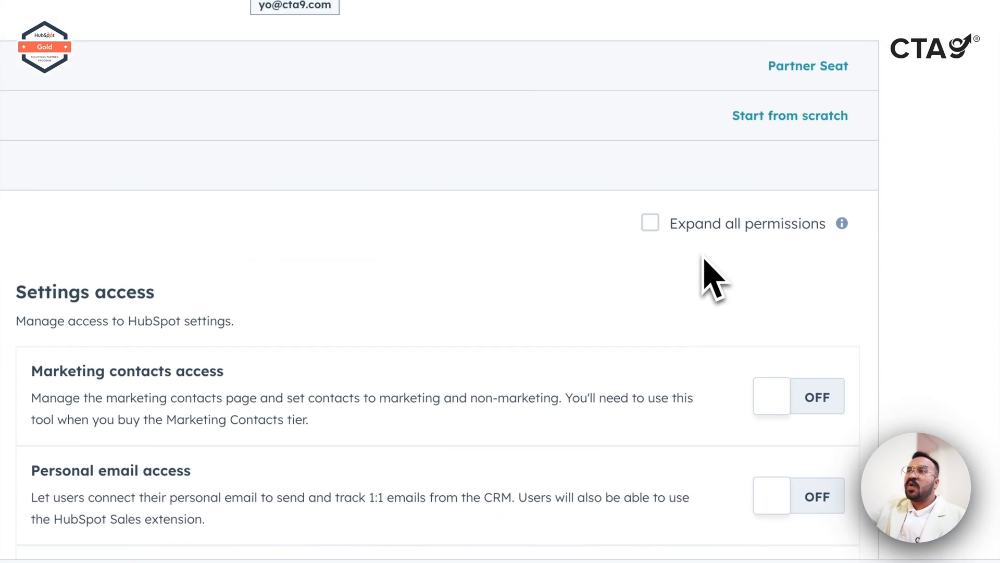
pyautogui.scroll(-5, 713, 279)
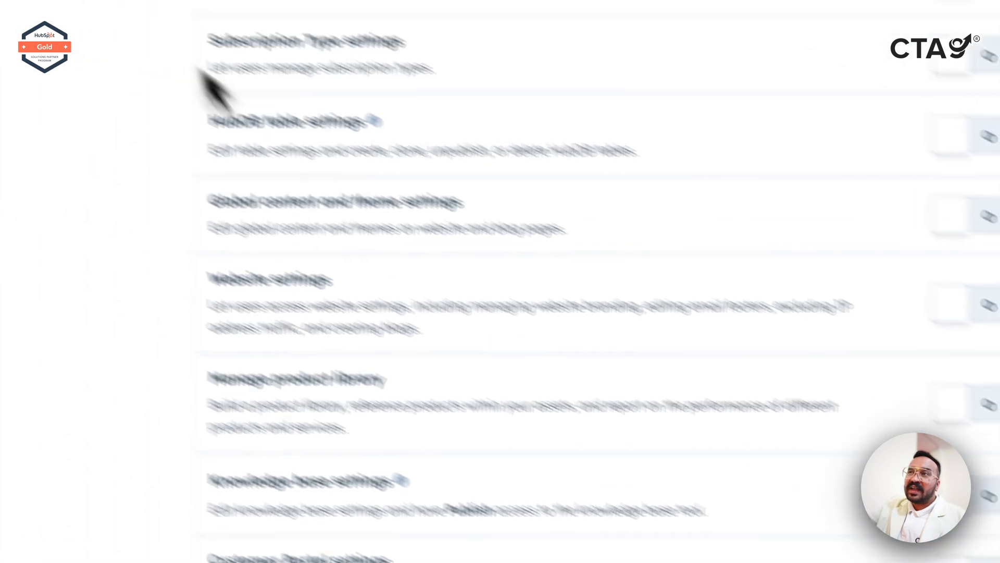
pyautogui.click(287, 146)
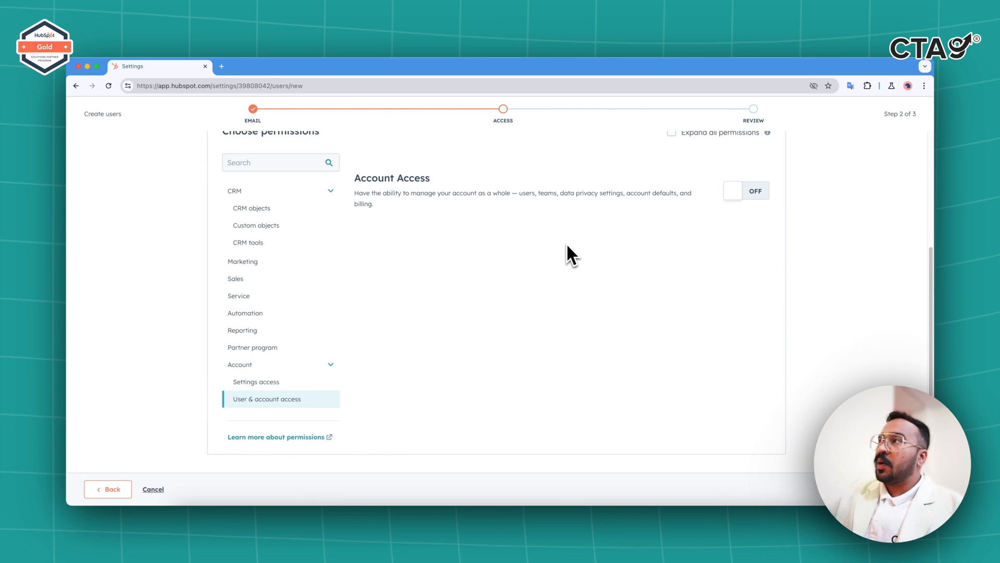
pyautogui.scroll(2, 916, 263)
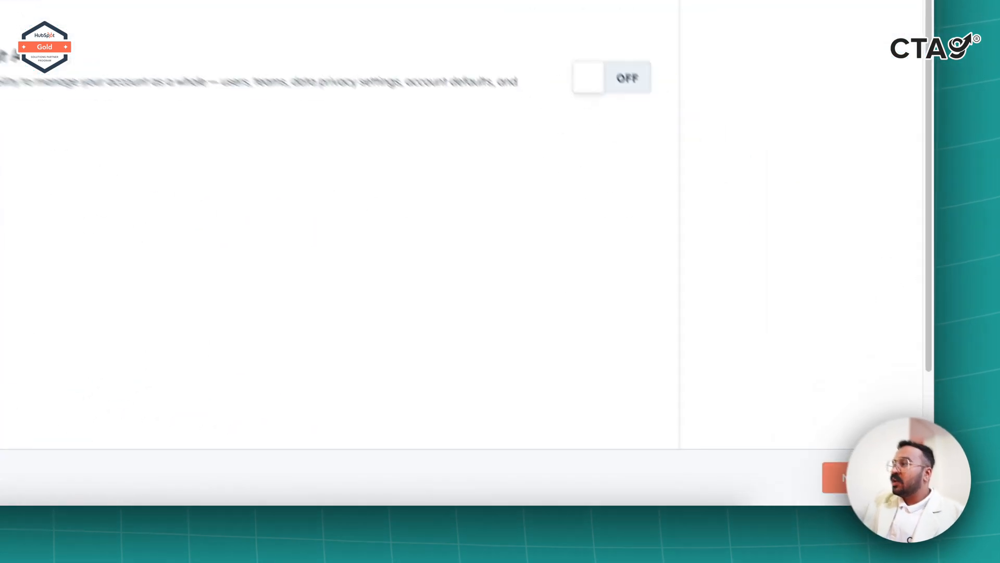
# Review the summary, choose 'Don't send an email invite', and create the Partner Seat user.
pyautogui.click(894, 489)
pyautogui.scroll(-12, 682, 453)
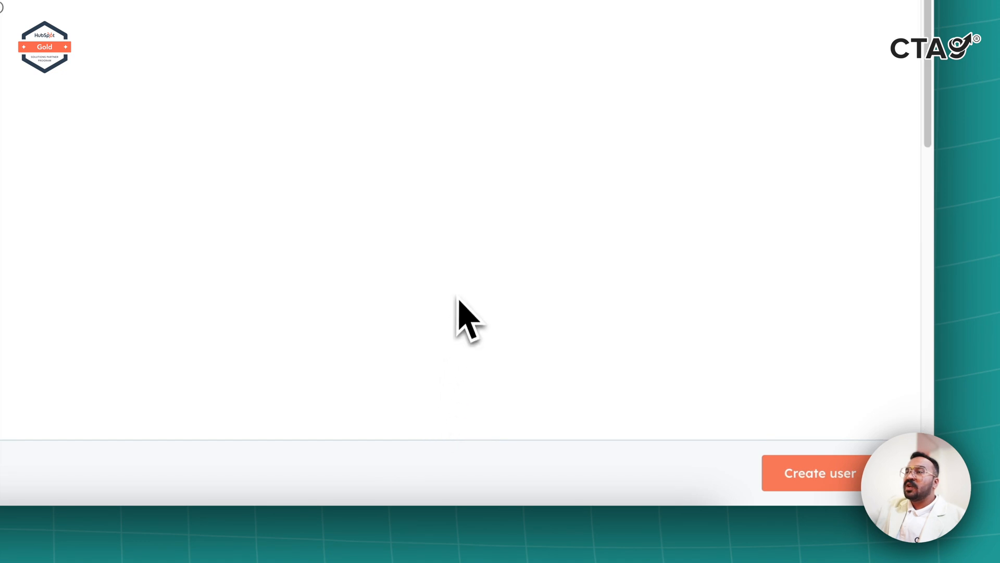
pyautogui.scroll(10, 459, 318)
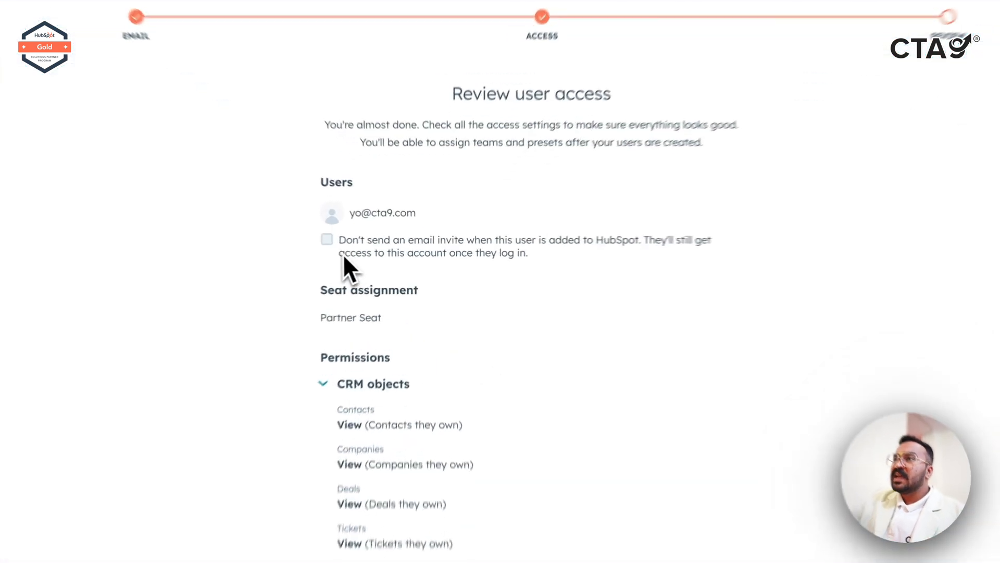
pyautogui.click(371, 246)
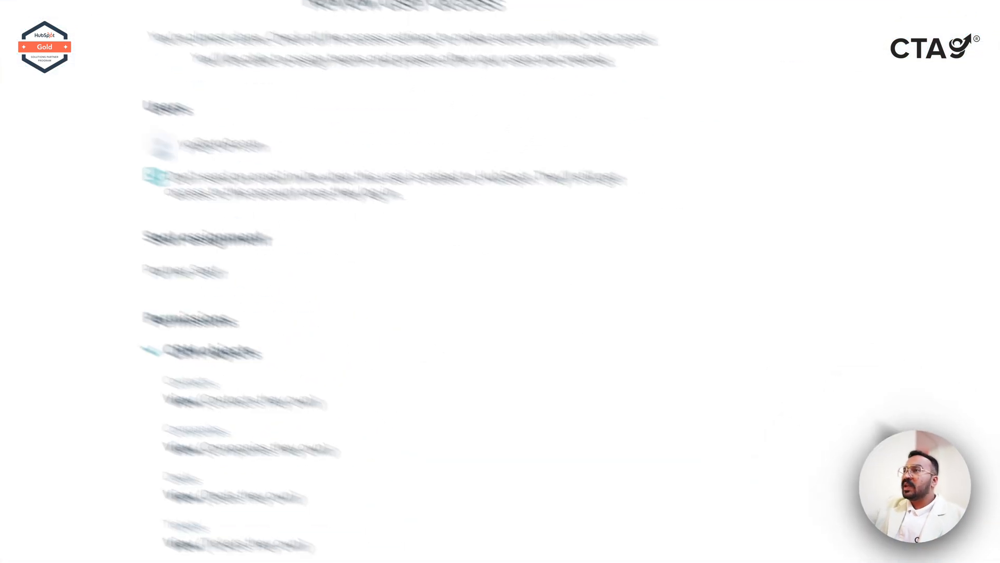
pyautogui.click(837, 493)
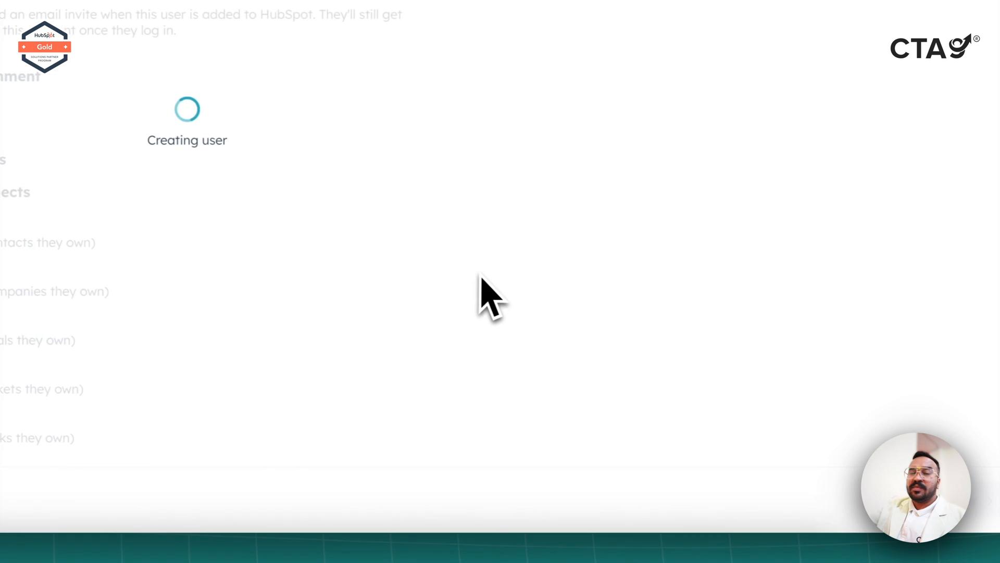